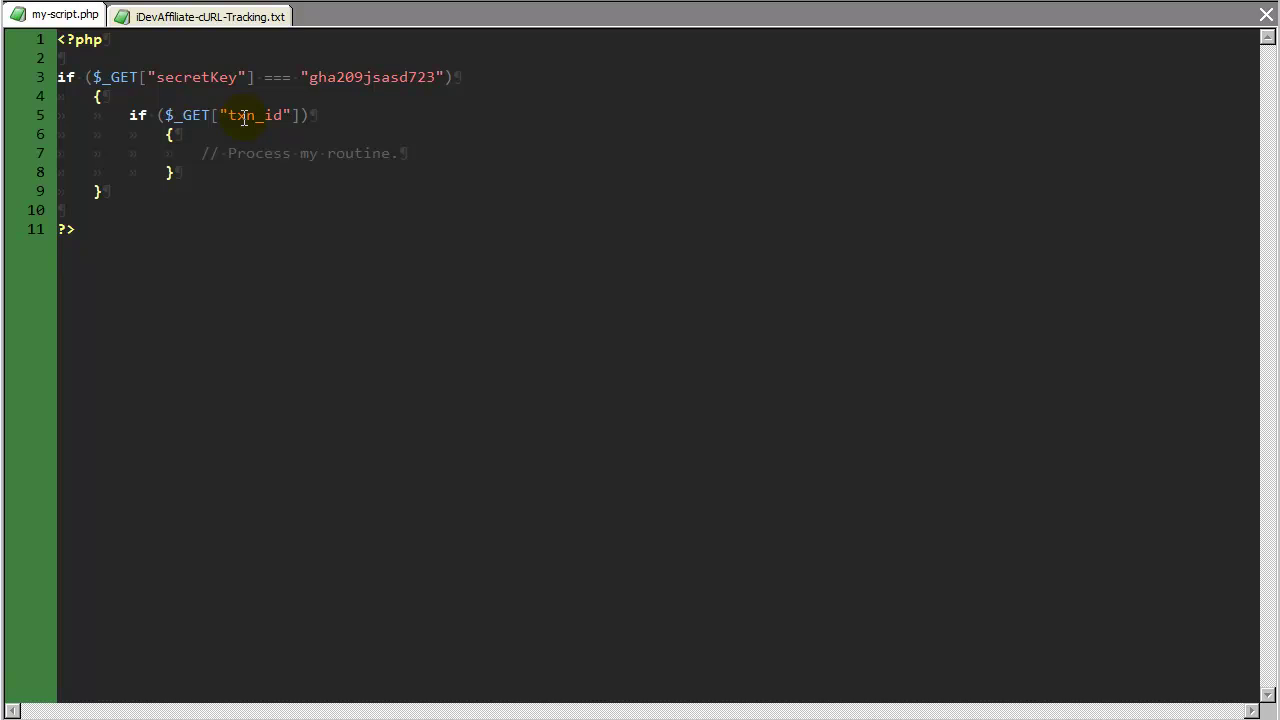
Compare the secretKey and txn_id checks in my-script.php with the matching parameters in the browser's Payment Notification URLs.
double_click(100, 78)
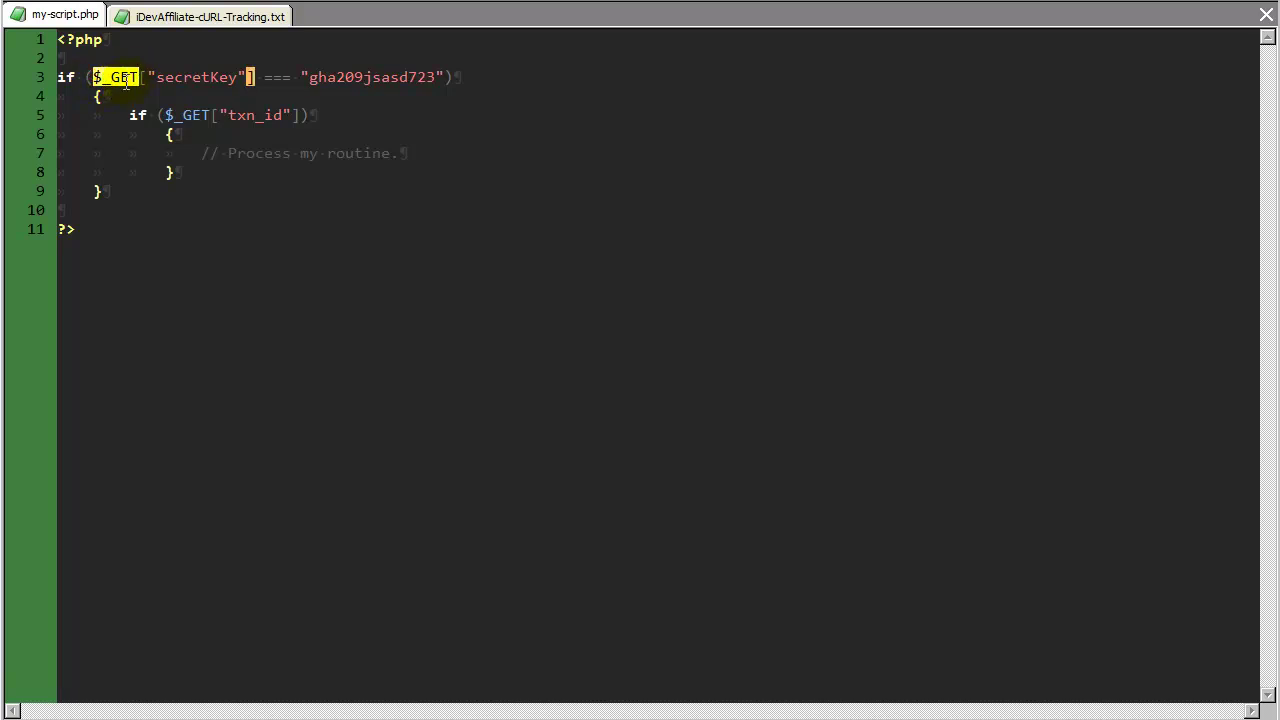
double_click(203, 78)
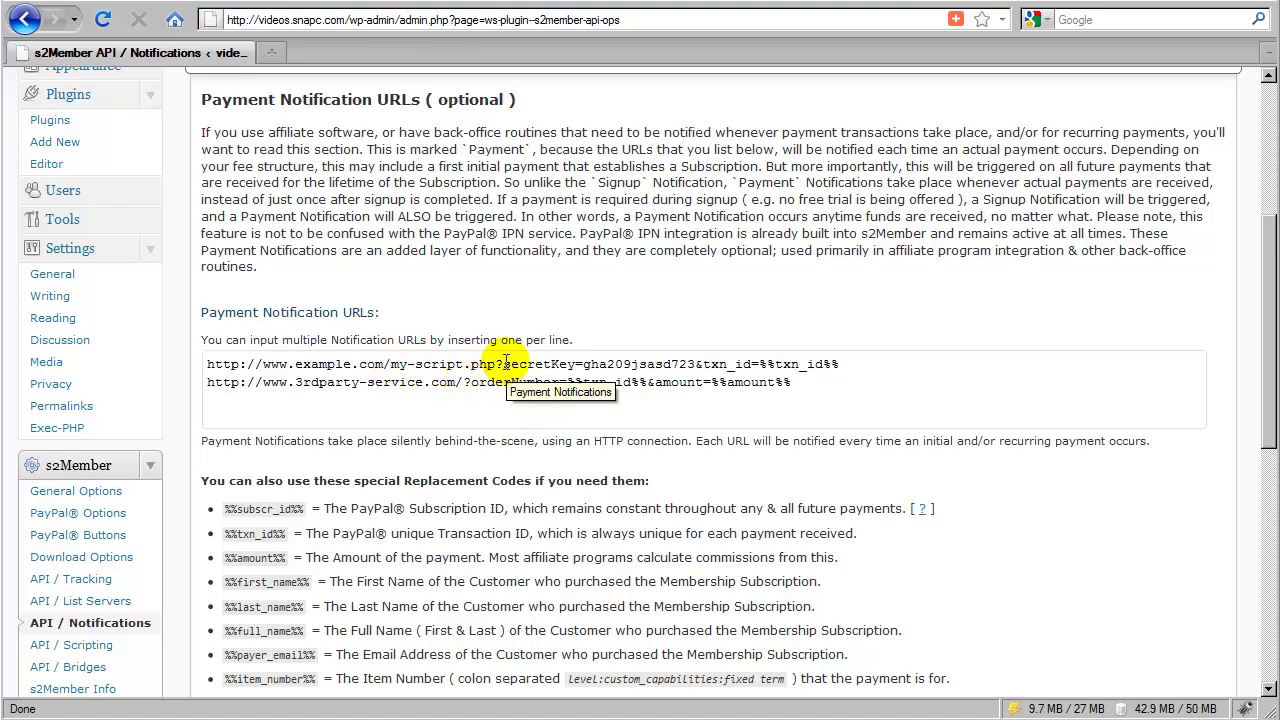
drag(503, 364, 577, 363)
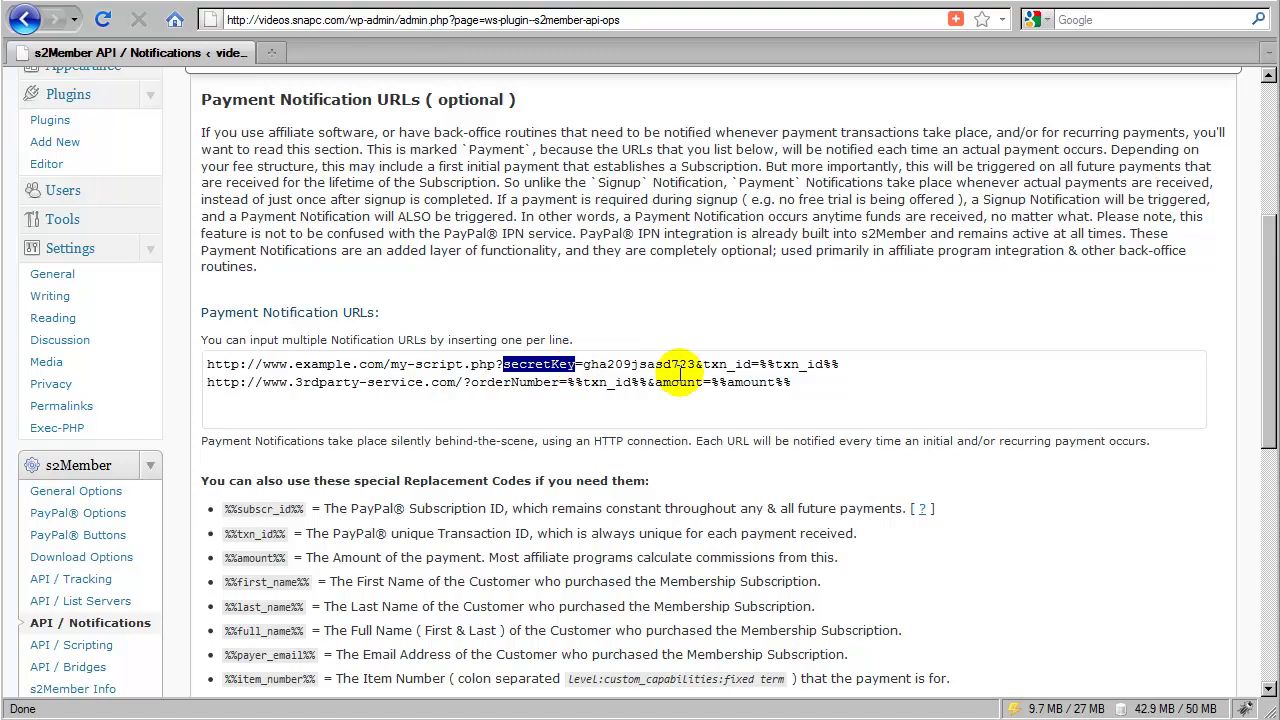
drag(752, 365, 702, 366)
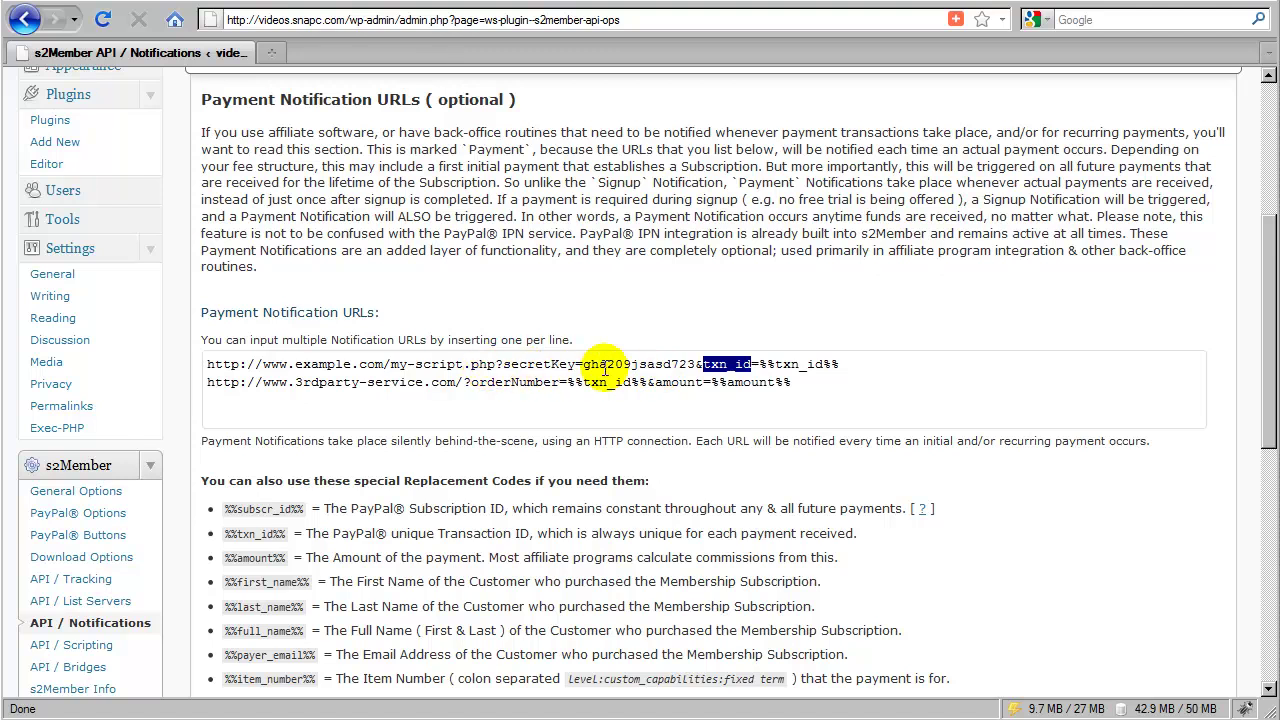
click(846, 366)
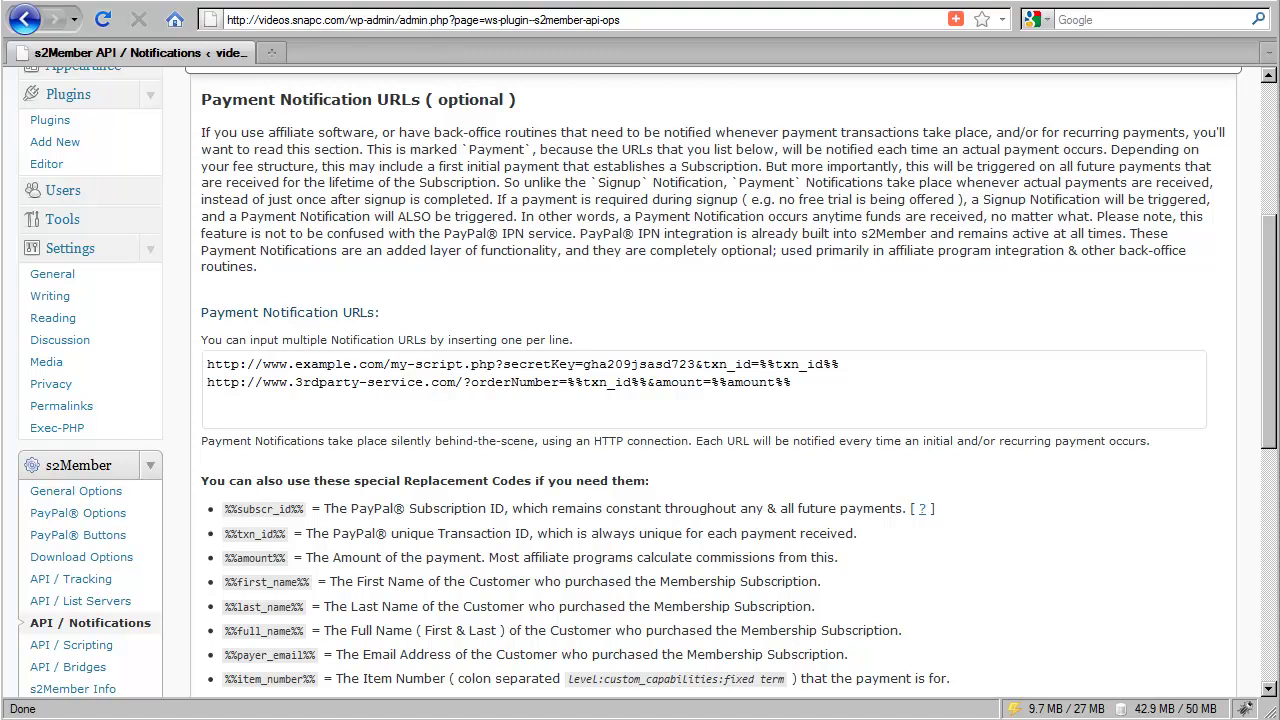
key(alt+Tab)
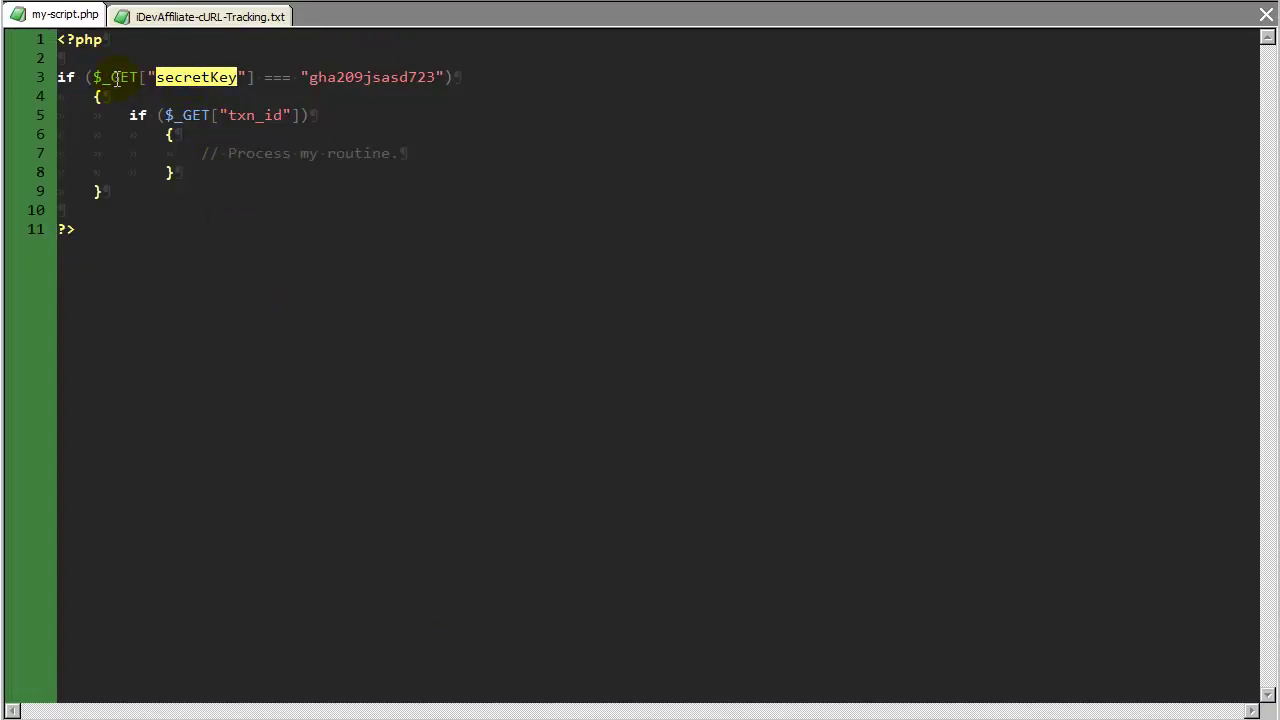
click(205, 78)
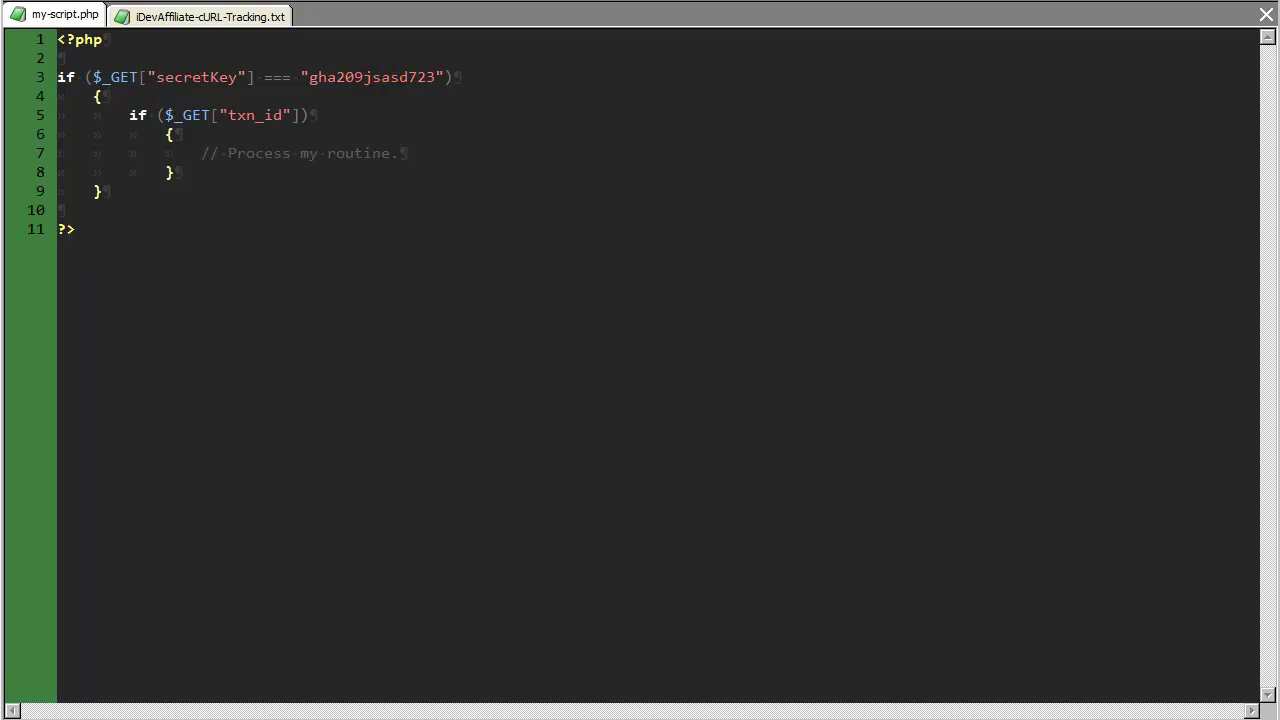
key(alt+Tab)
click(191, 133)
drag(202, 153, 403, 151)
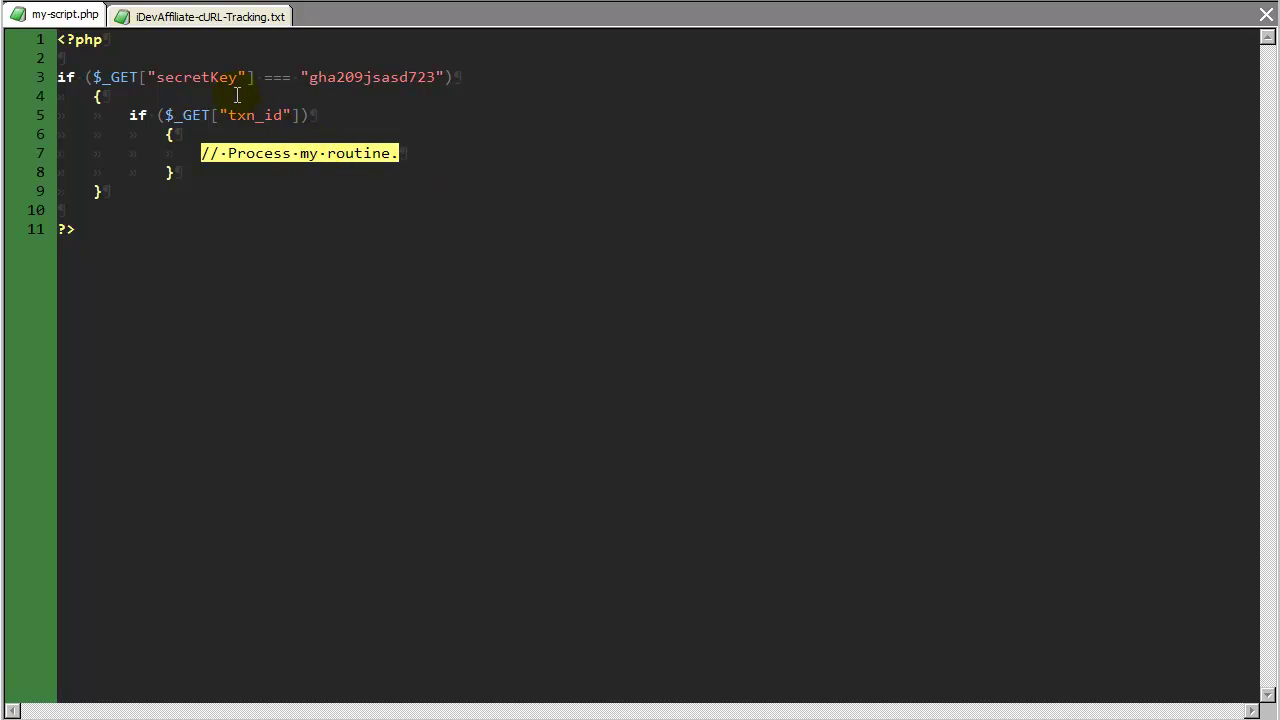
Copy the affiliate sale.php URL from iDevAffiliate-cURL-Tracking.txt and add it on a new line of the Payment Notification URLs in the browser.
click(176, 20)
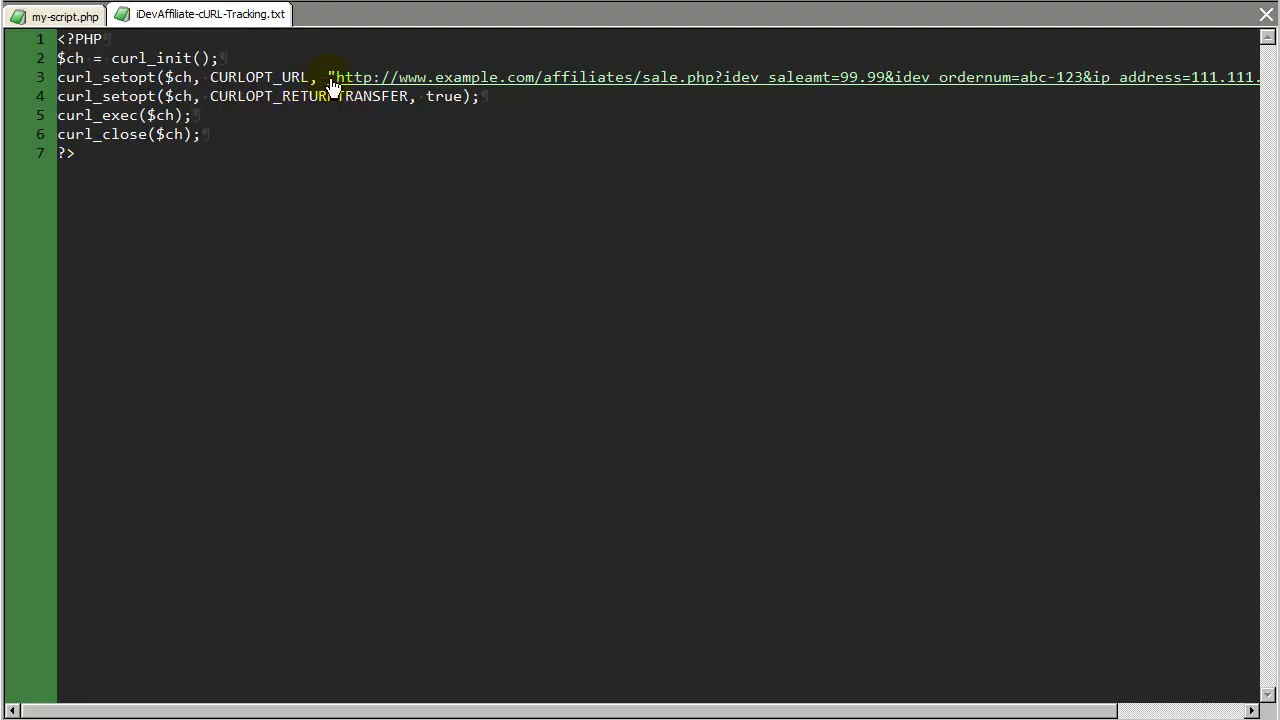
drag(335, 86, 1168, 87)
right_click(1085, 80)
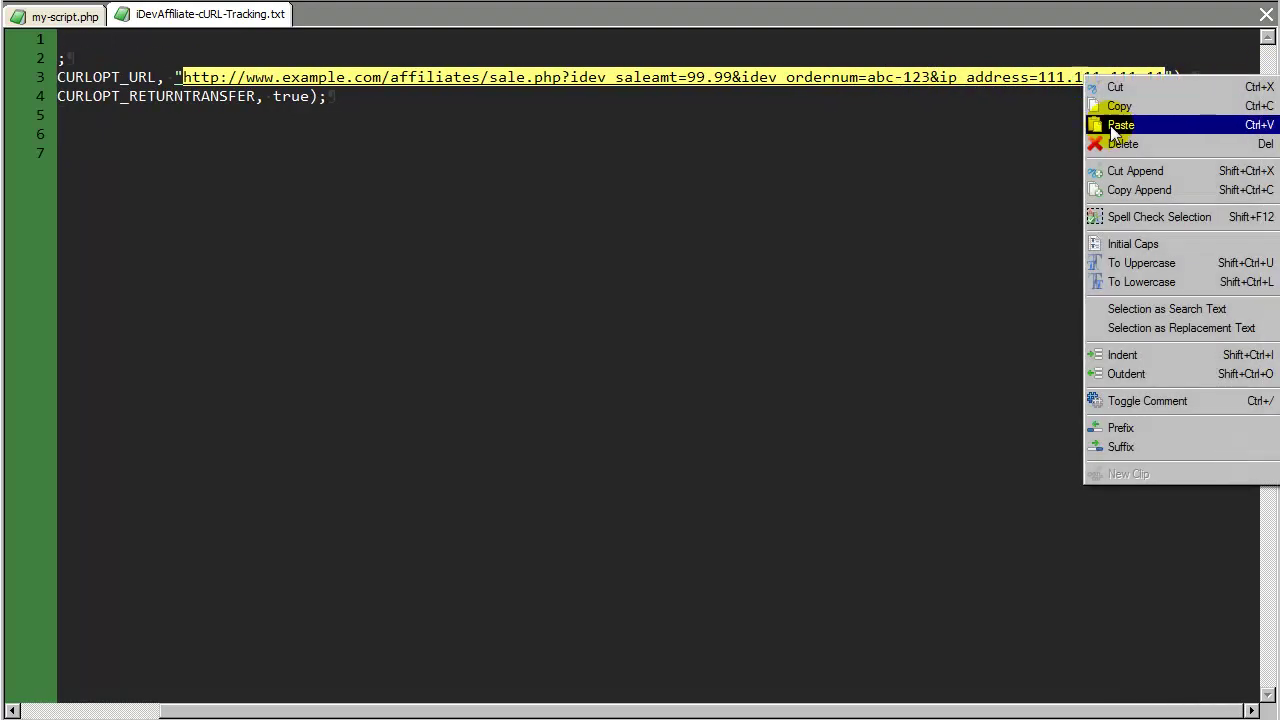
click(1119, 107)
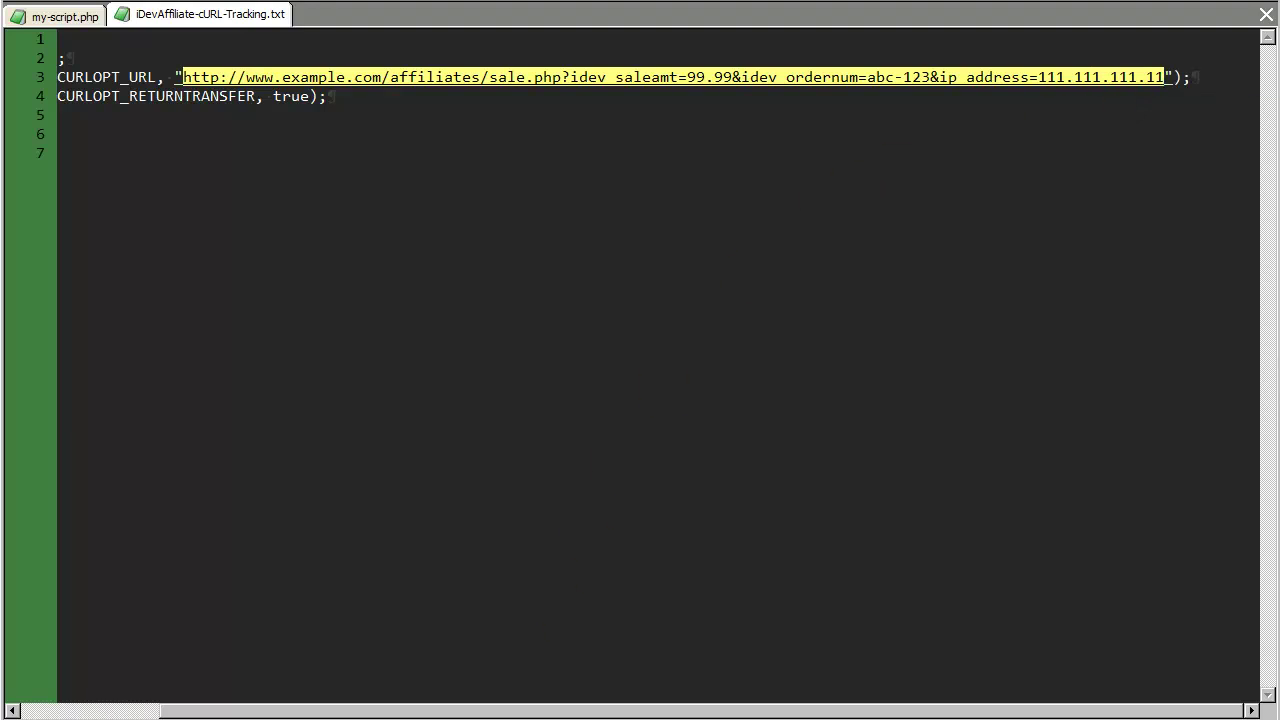
key(alt+Tab)
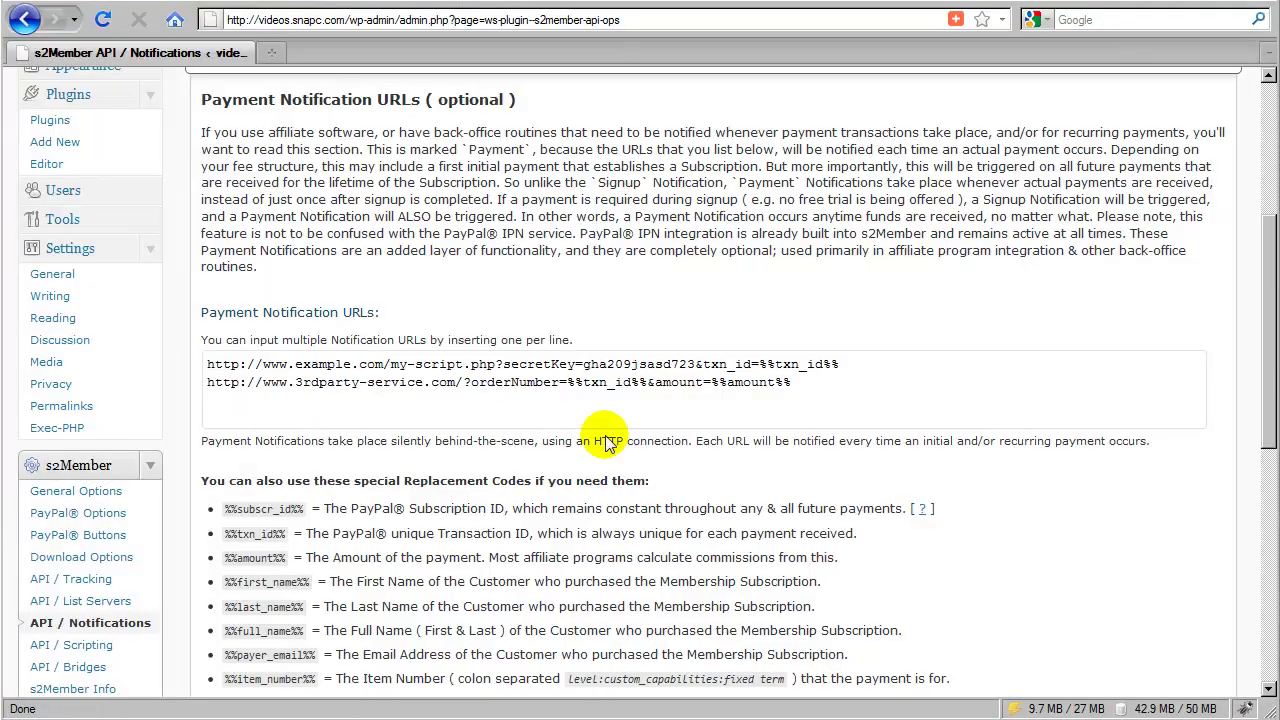
click(792, 381)
key(Return)
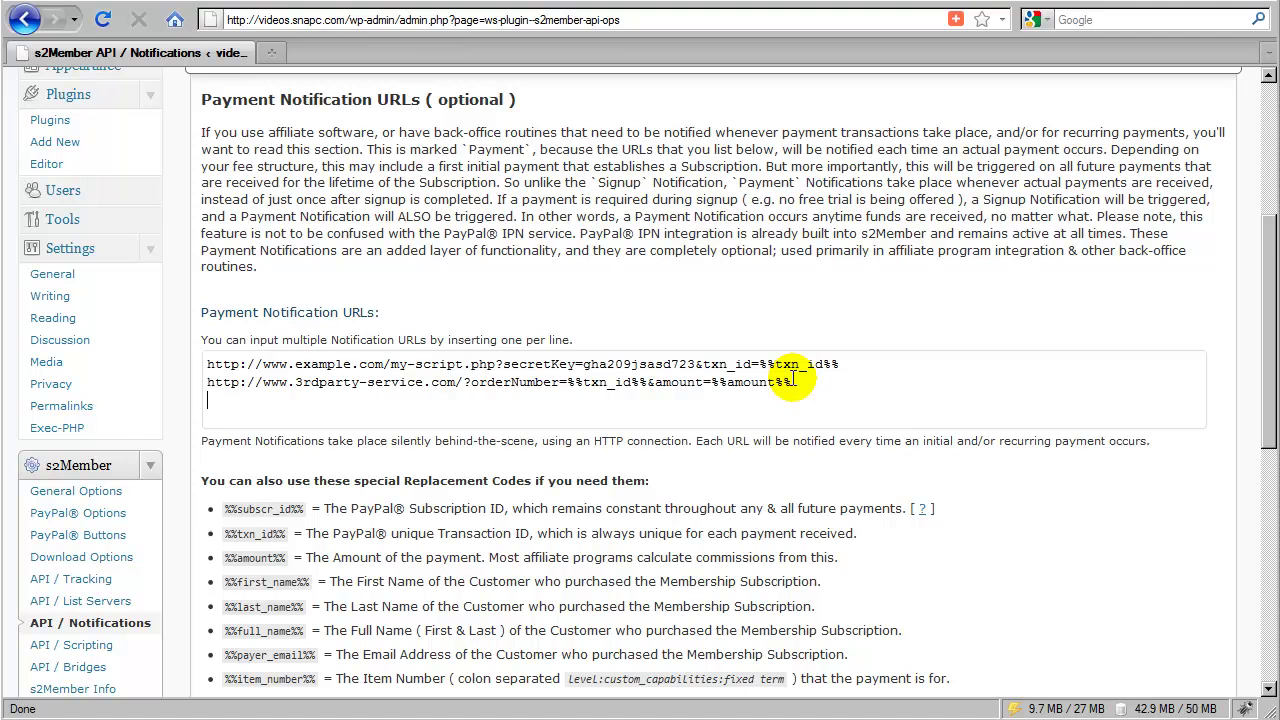
key(ctrl+v)
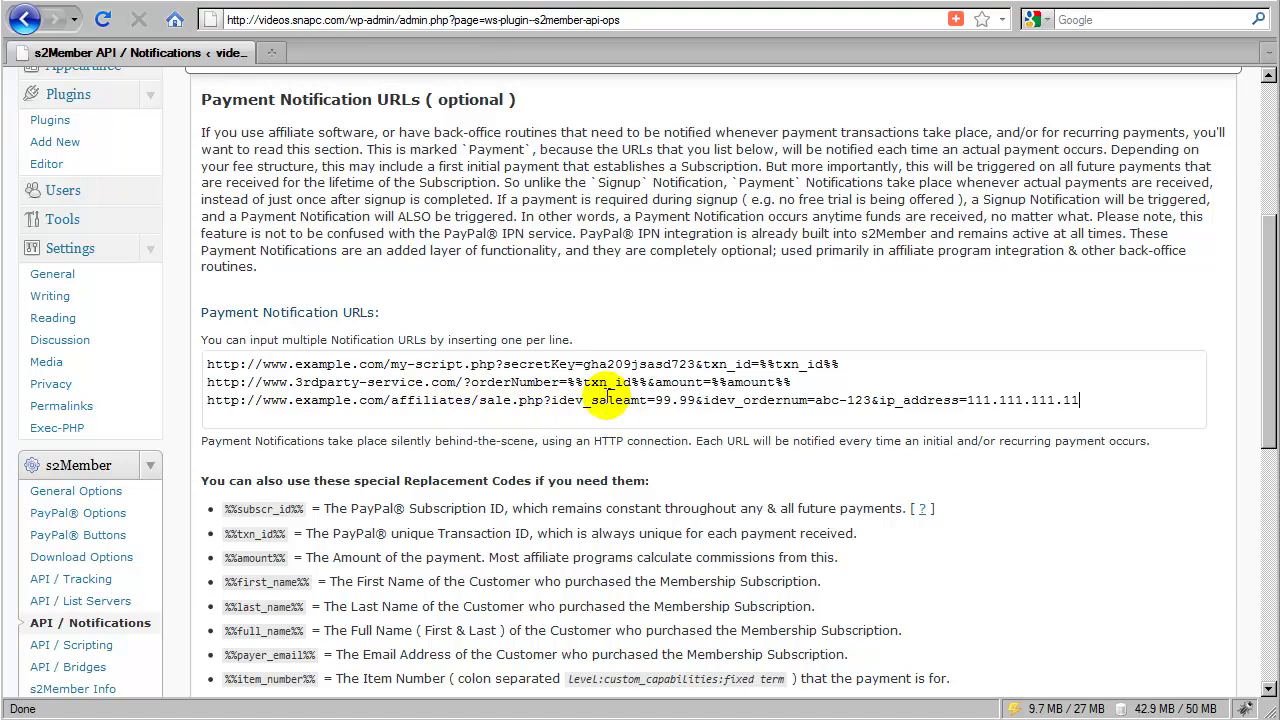
Replace the idev_saleamt value in the affiliate sale.php URL with the %%amount%% replacement code copied from the list of codes.
scroll(251, 486, down, 6)
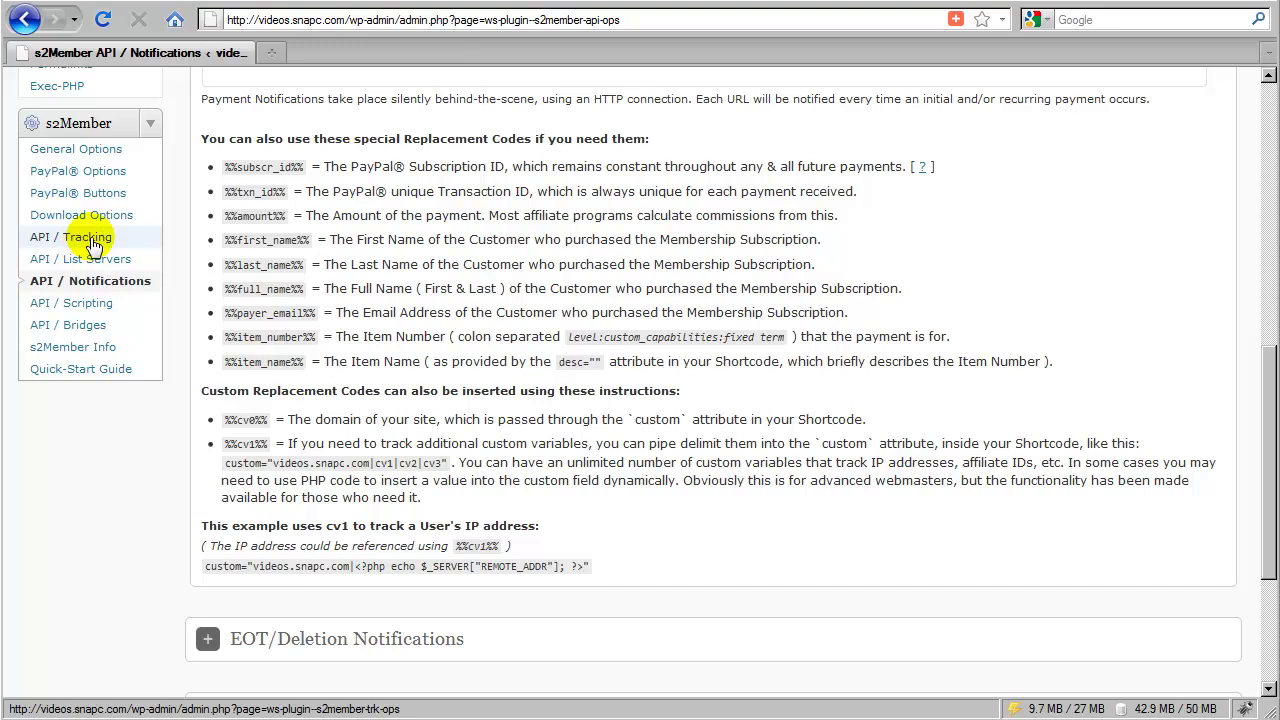
scroll(513, 355, up, 4)
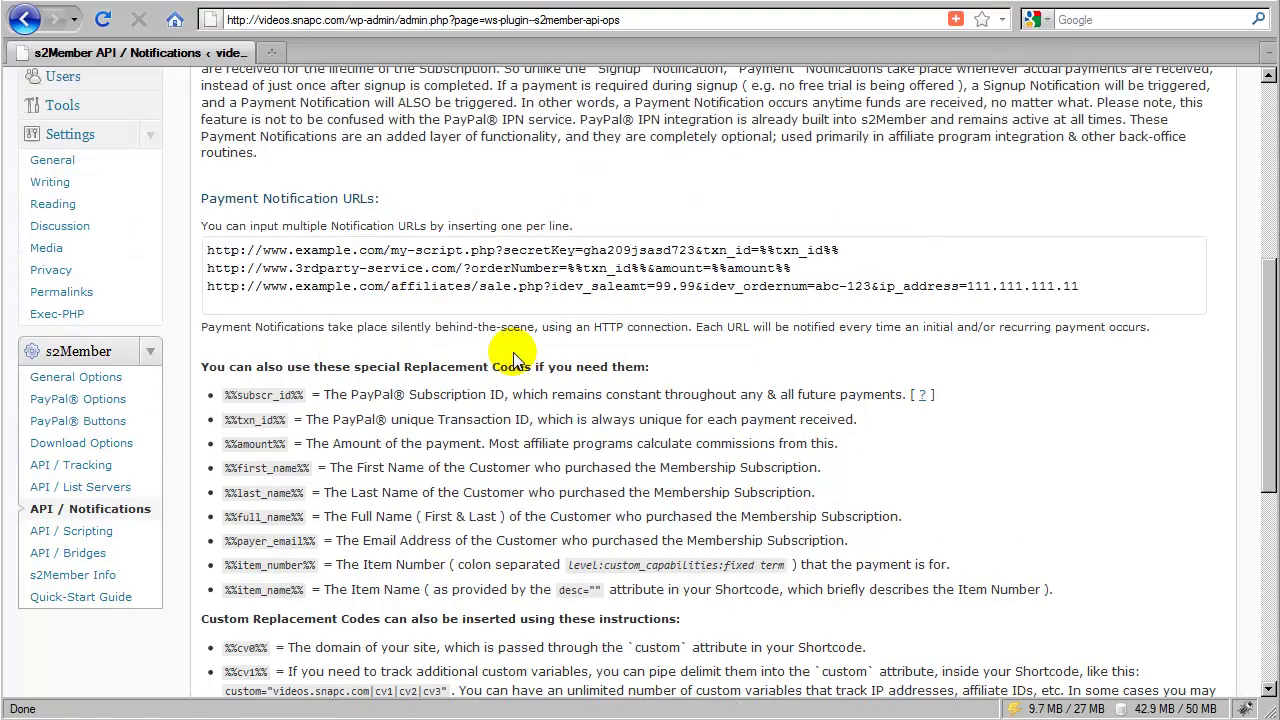
scroll(513, 355, up, 2)
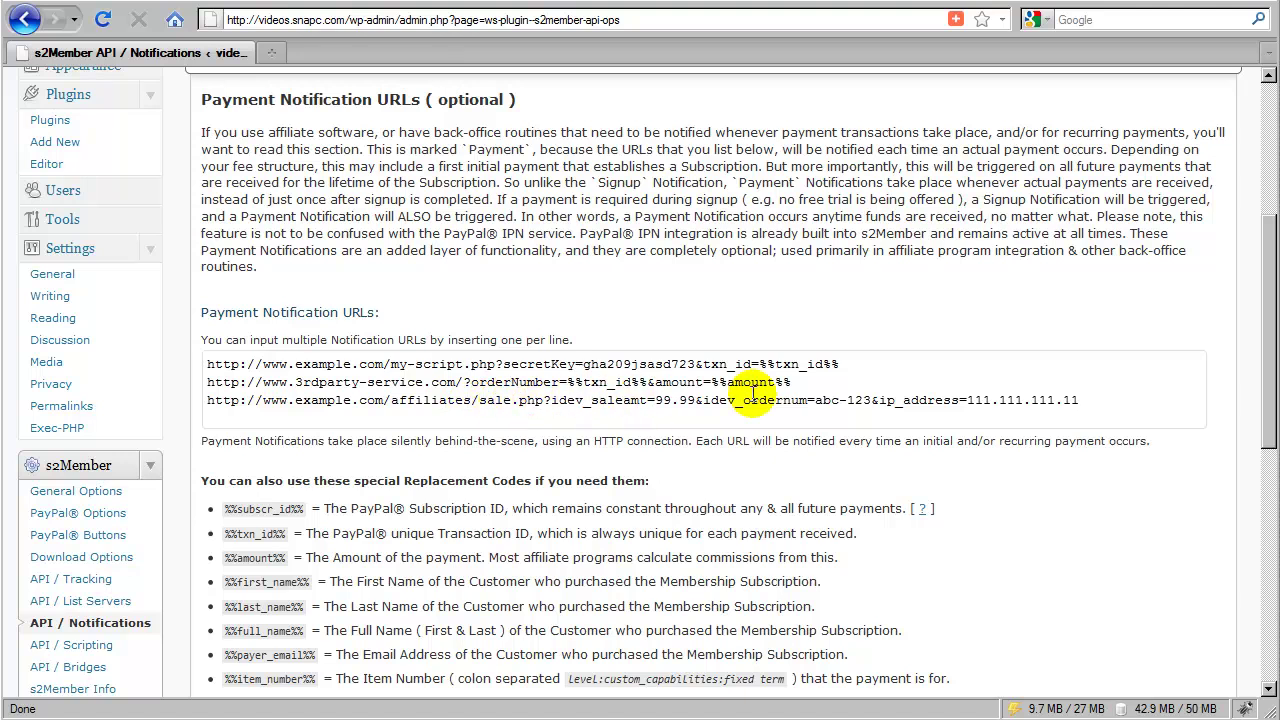
click(1080, 400)
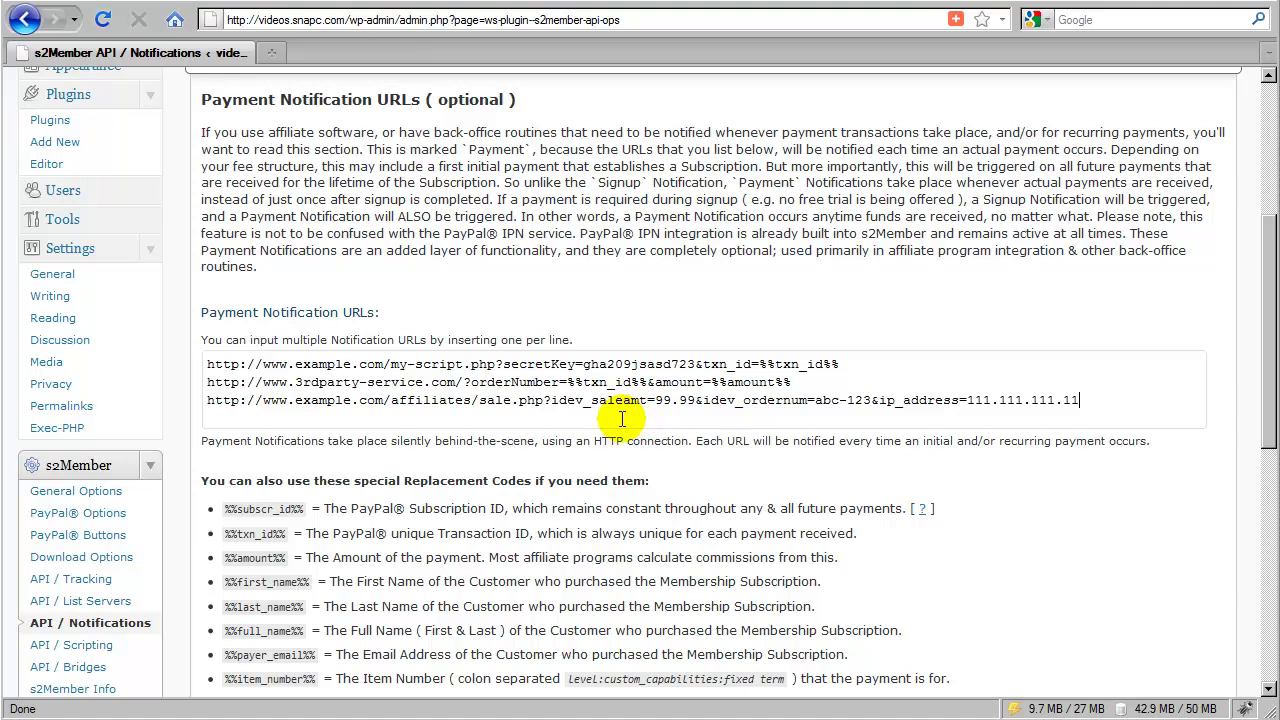
scroll(621, 420, down, 3)
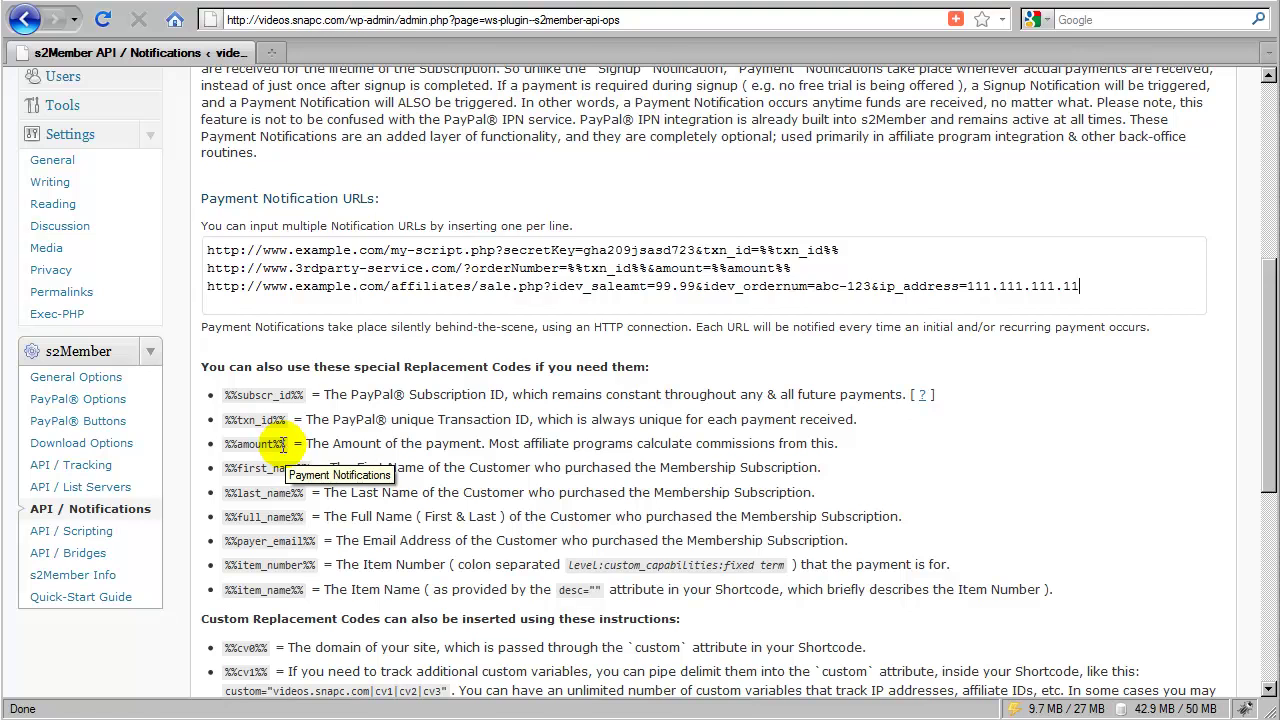
drag(285, 444, 230, 448)
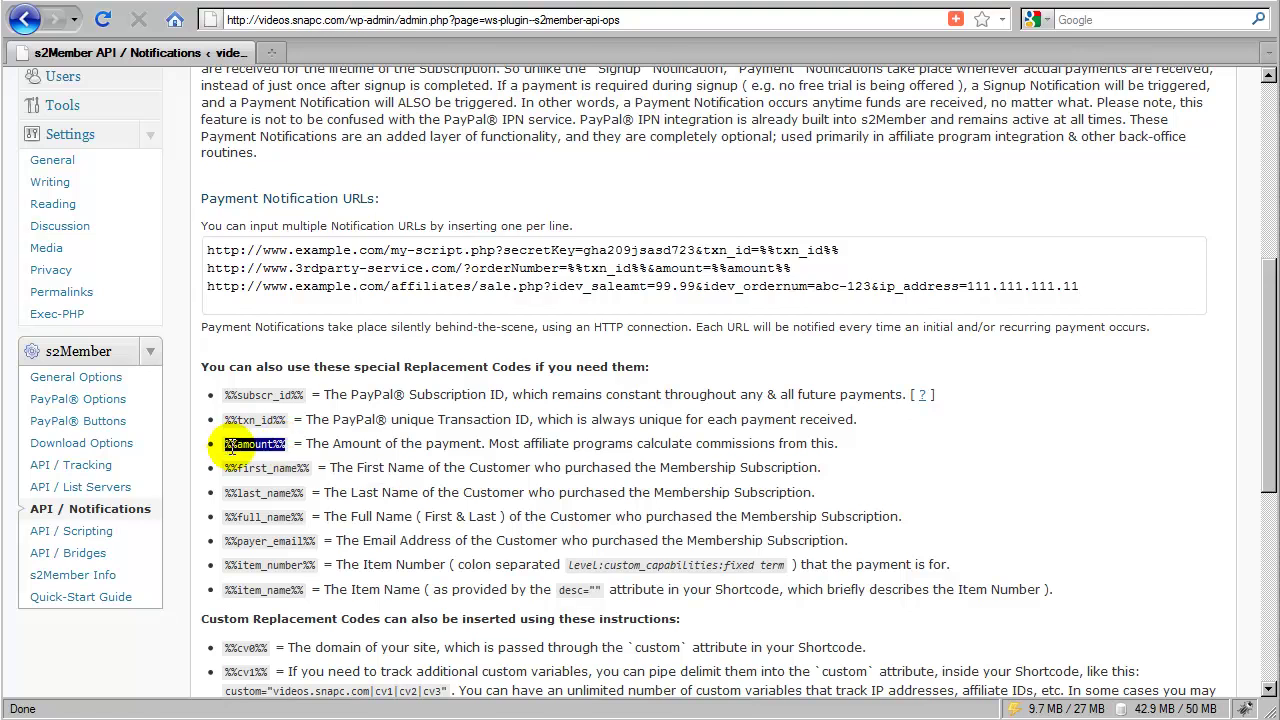
right_click(230, 448)
click(262, 460)
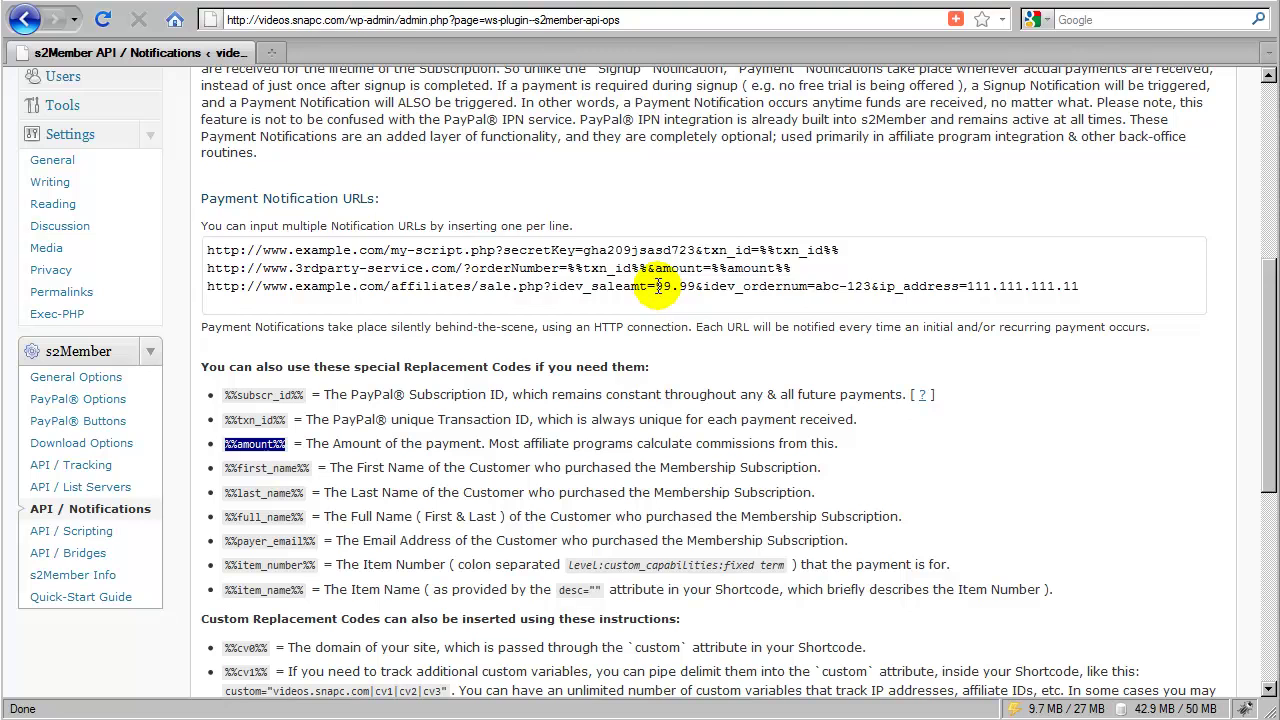
drag(656, 286, 695, 287)
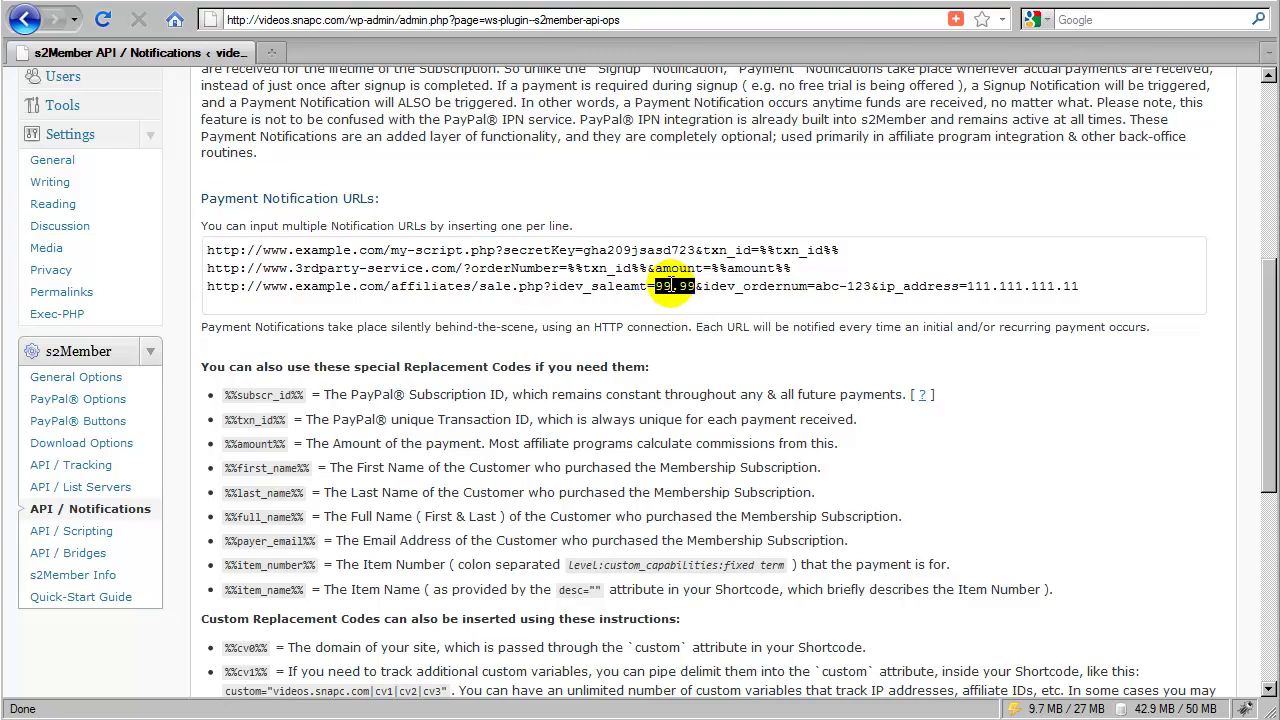
right_click(672, 287)
click(701, 378)
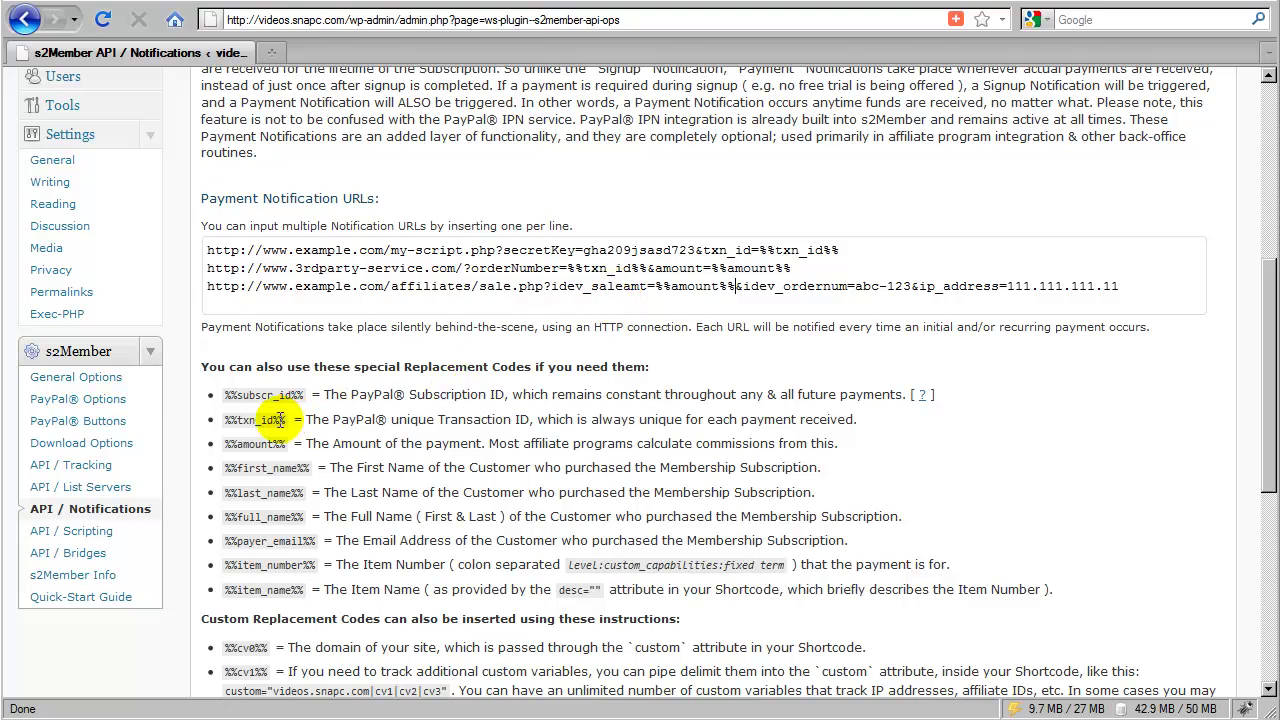
Replace the idev_ordernum value in the affiliate sale.php URL with the %%txn_id%% replacement code.
drag(287, 420, 226, 420)
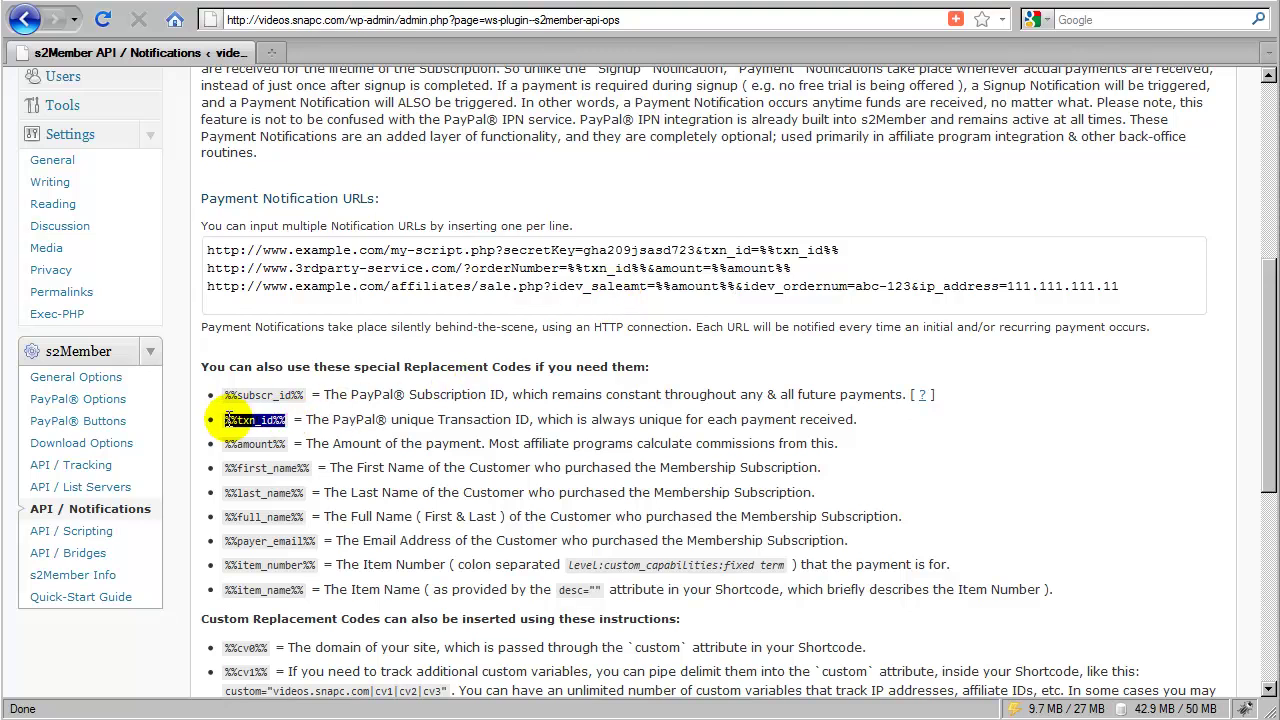
right_click(227, 420)
click(265, 431)
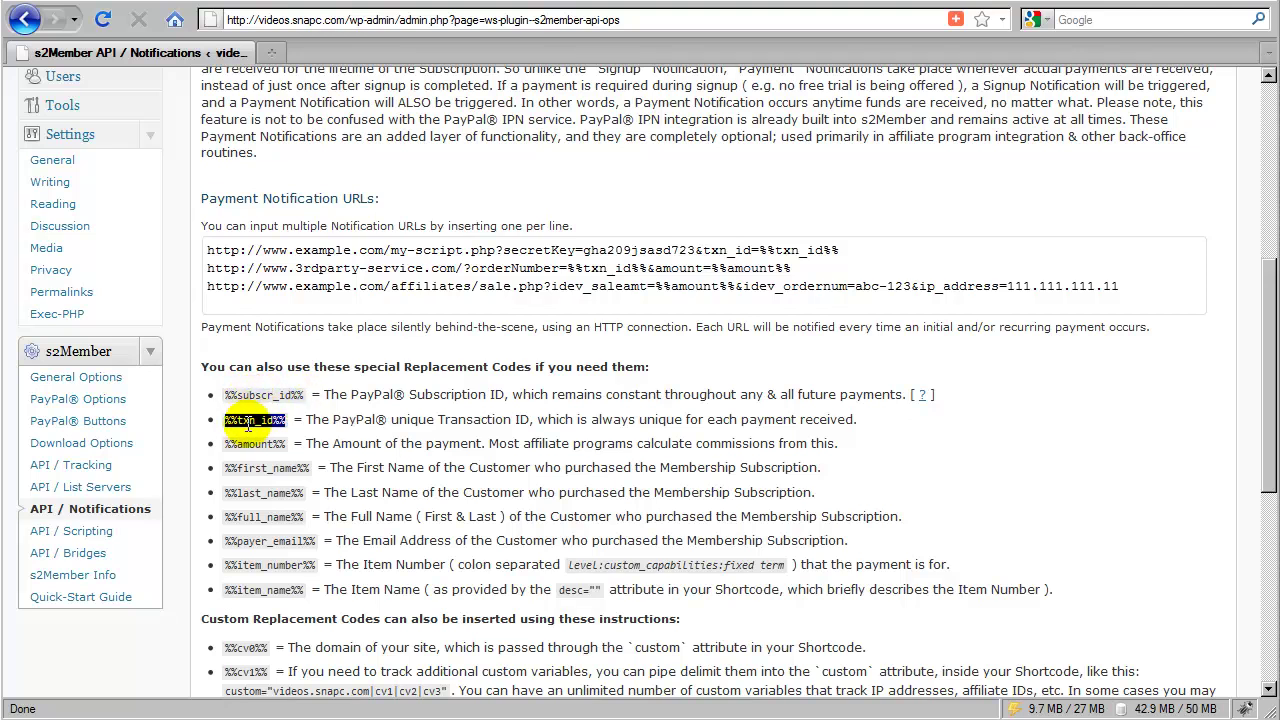
right_click(258, 422)
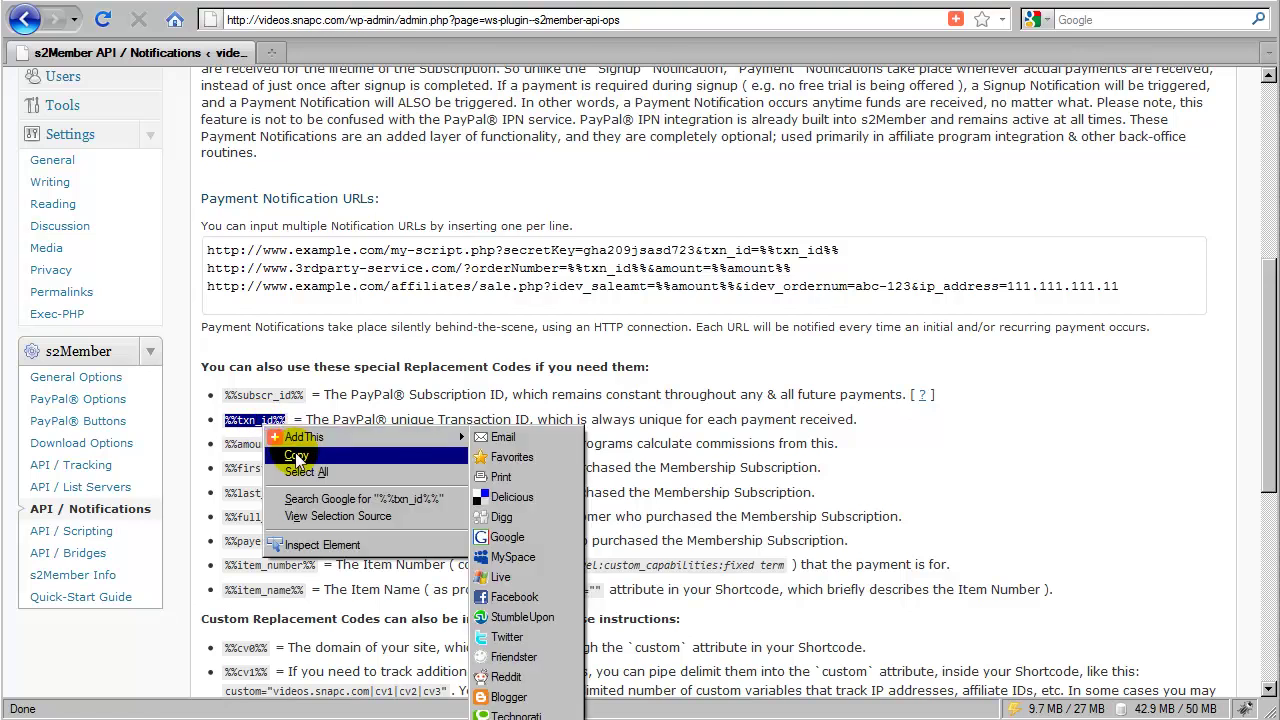
click(300, 449)
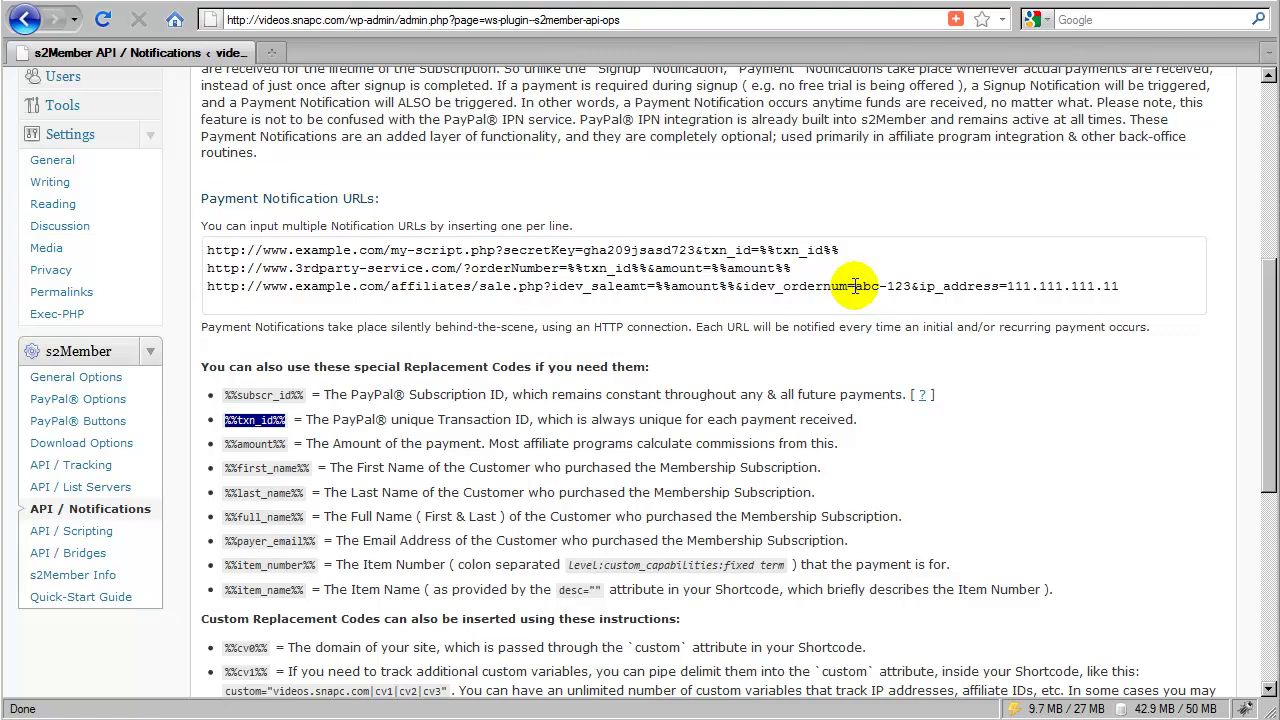
drag(851, 287, 910, 287)
right_click(902, 289)
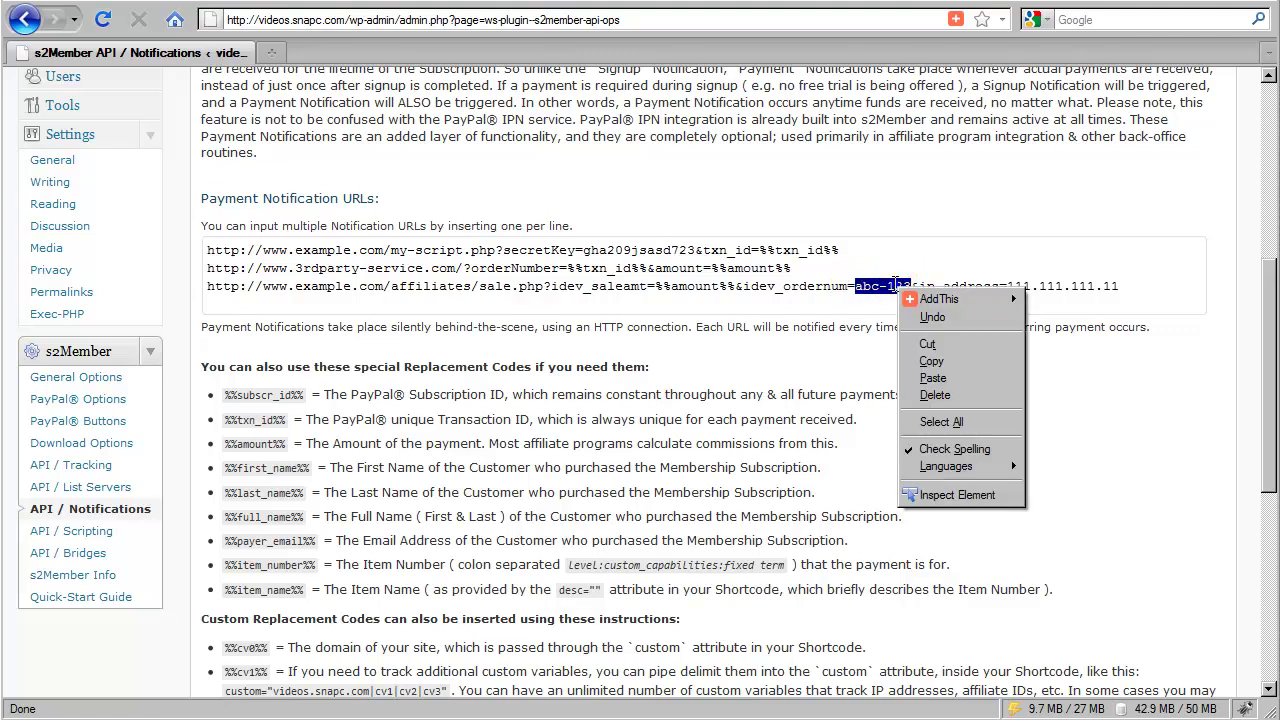
click(930, 378)
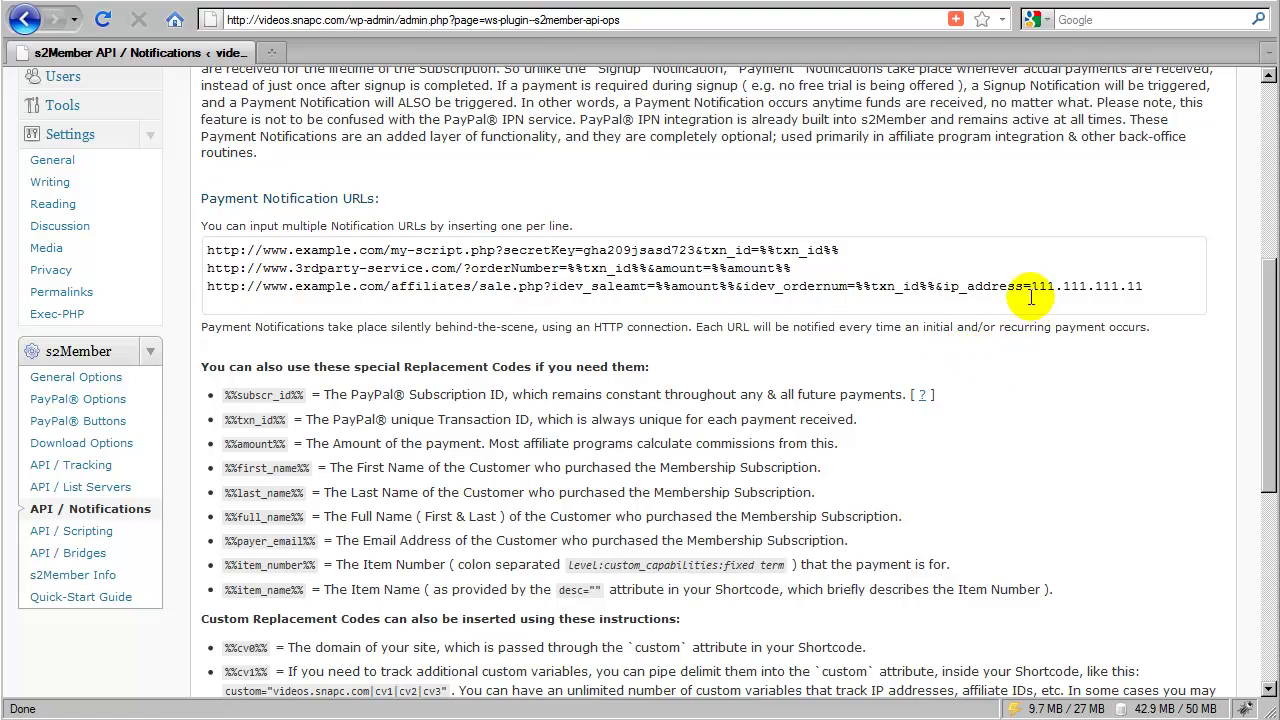
Replace the ip_address value in the affiliate sale.php URL with the %%cv1%% code copied from the example that tracks a user's IP address.
drag(1030, 286, 1148, 287)
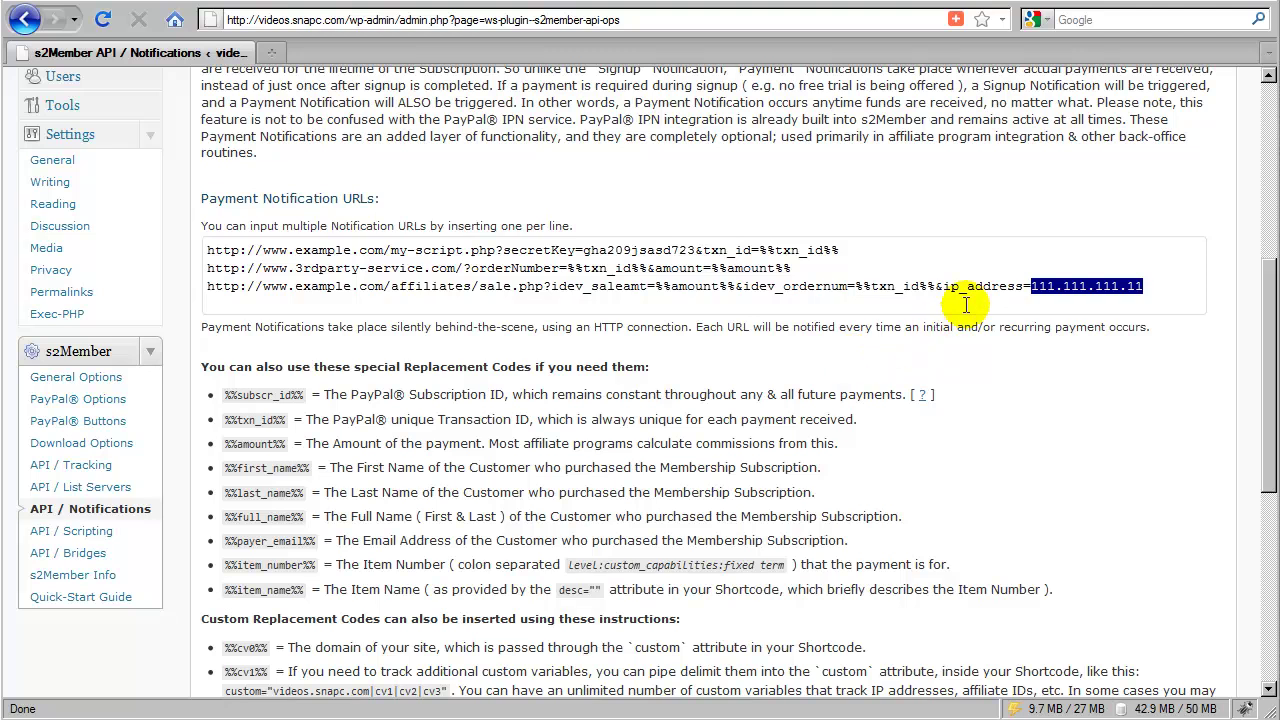
scroll(483, 400, down, 2)
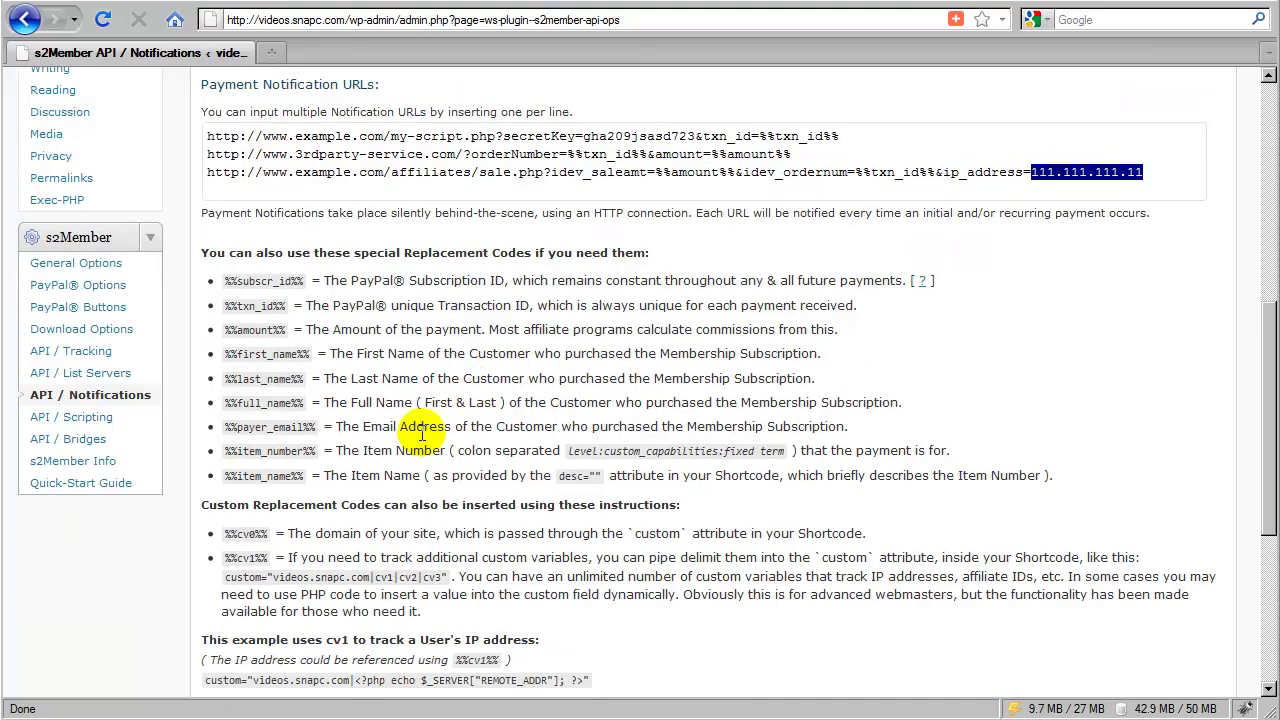
scroll(352, 525, down, 2)
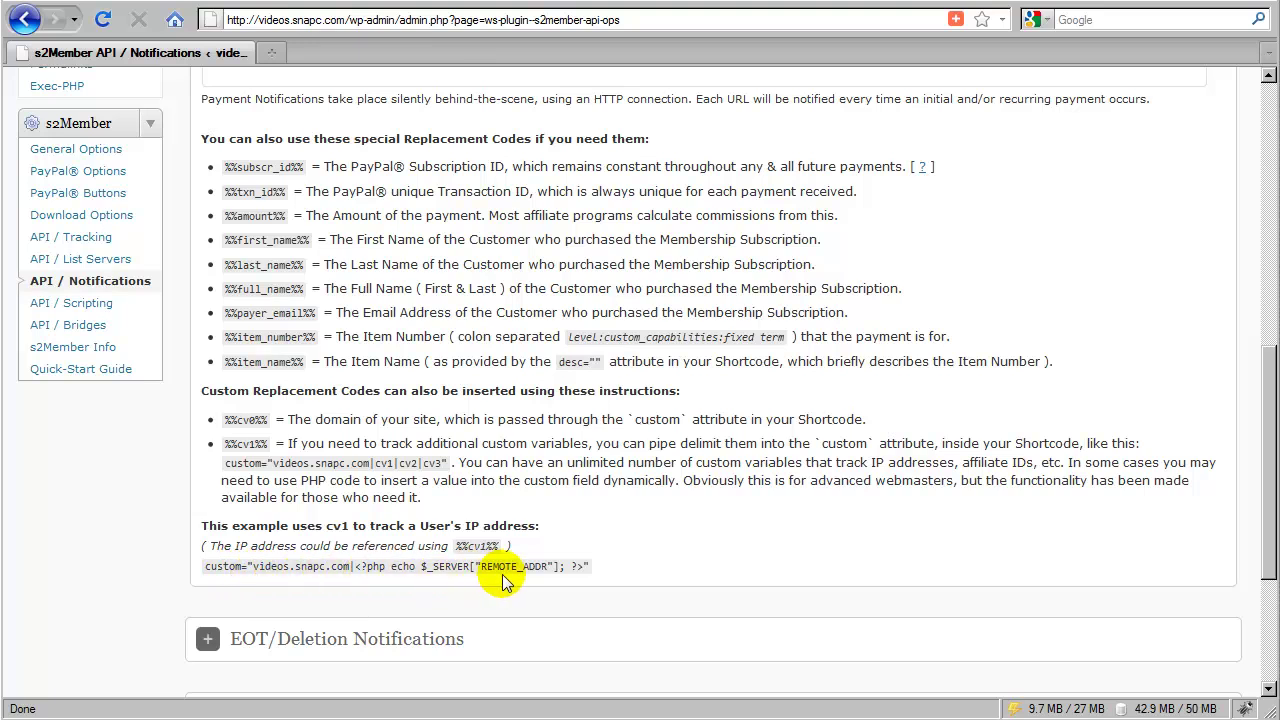
drag(583, 566, 351, 566)
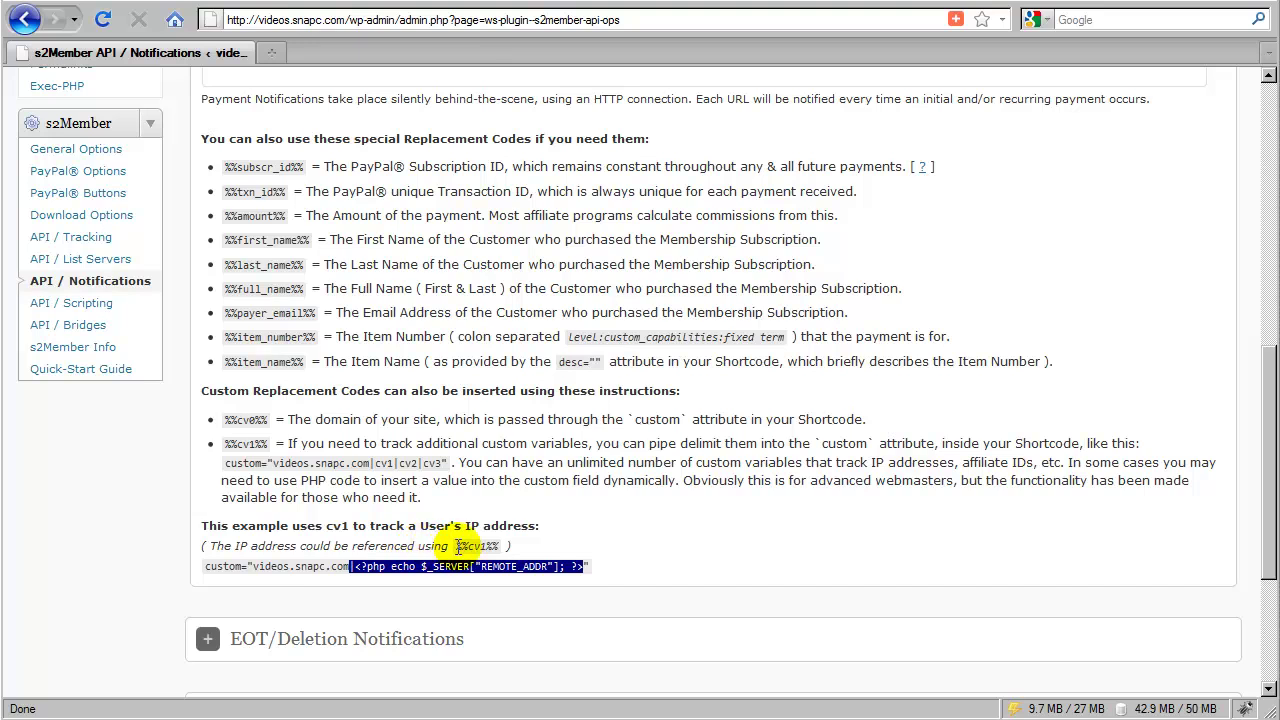
drag(456, 546, 503, 550)
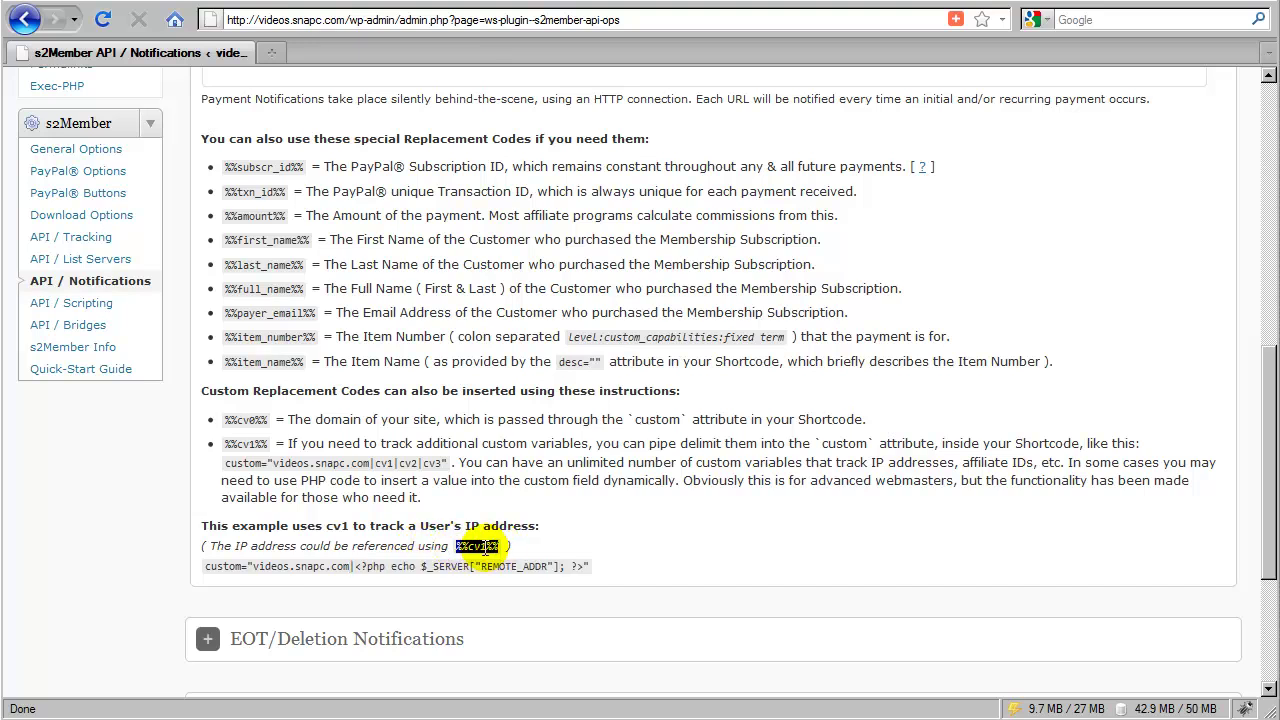
right_click(485, 548)
click(518, 575)
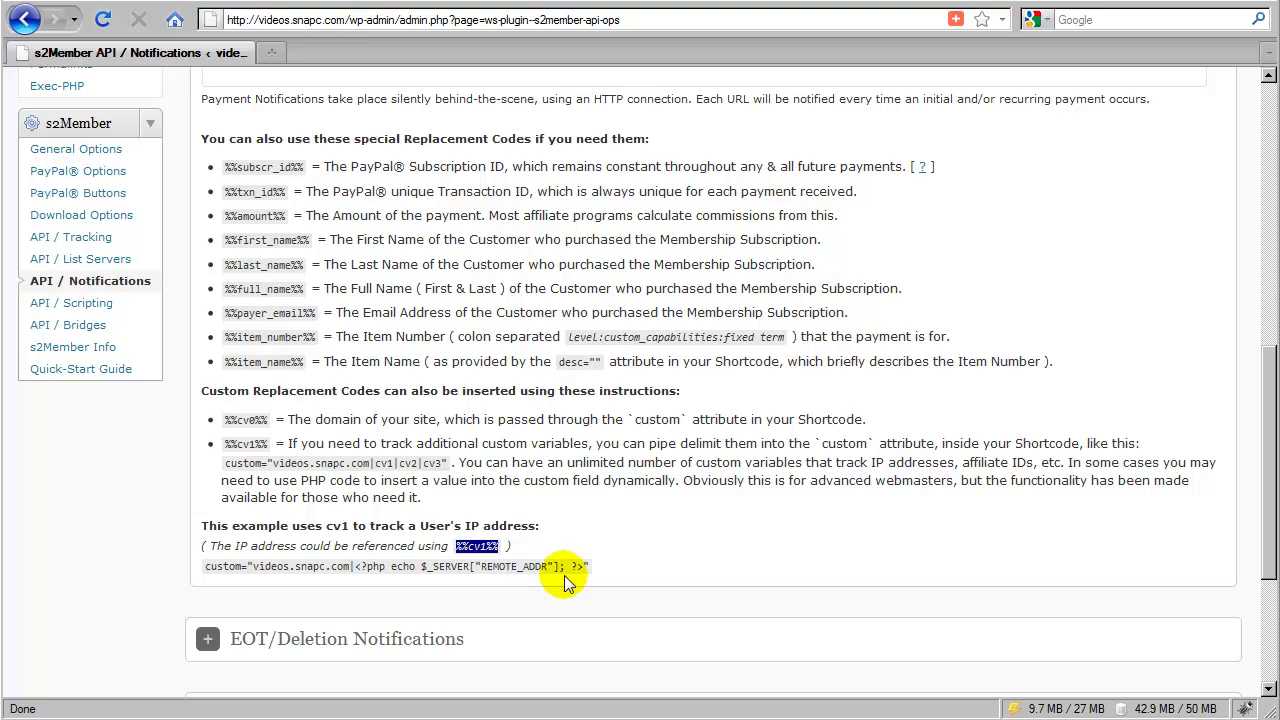
scroll(565, 575, up, 6)
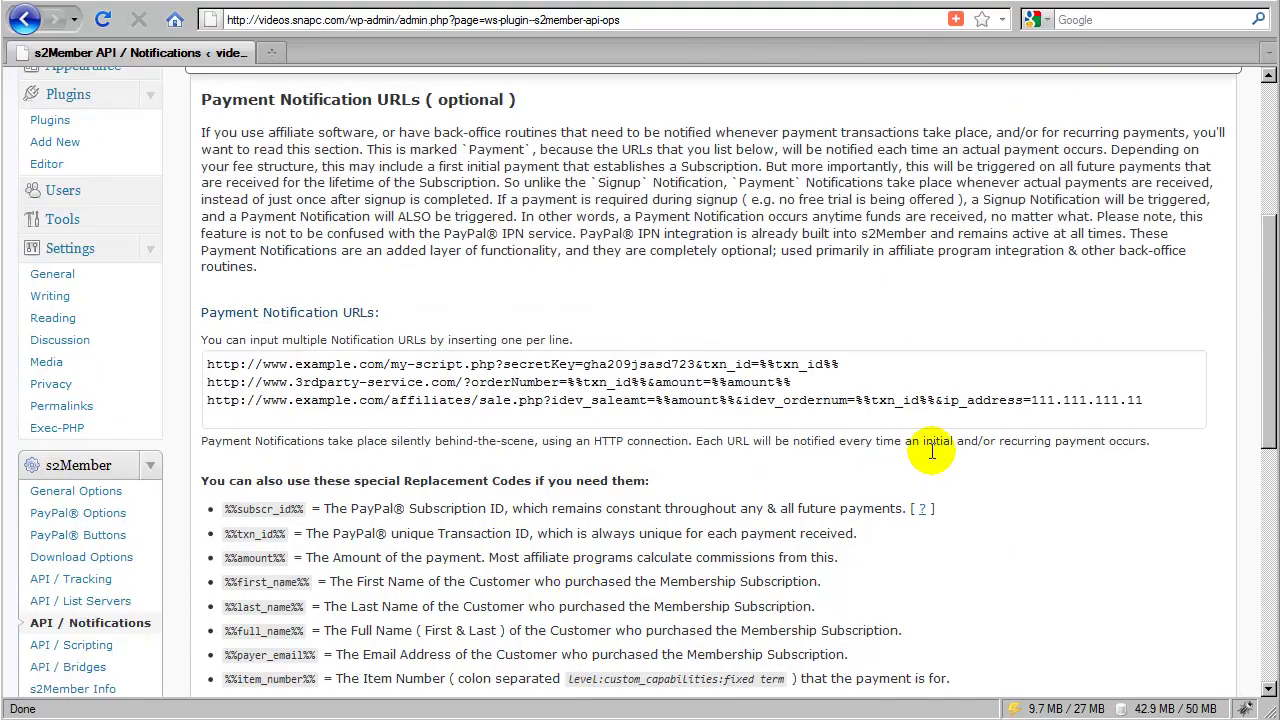
drag(1030, 400, 1142, 401)
right_click(1099, 405)
click(1133, 497)
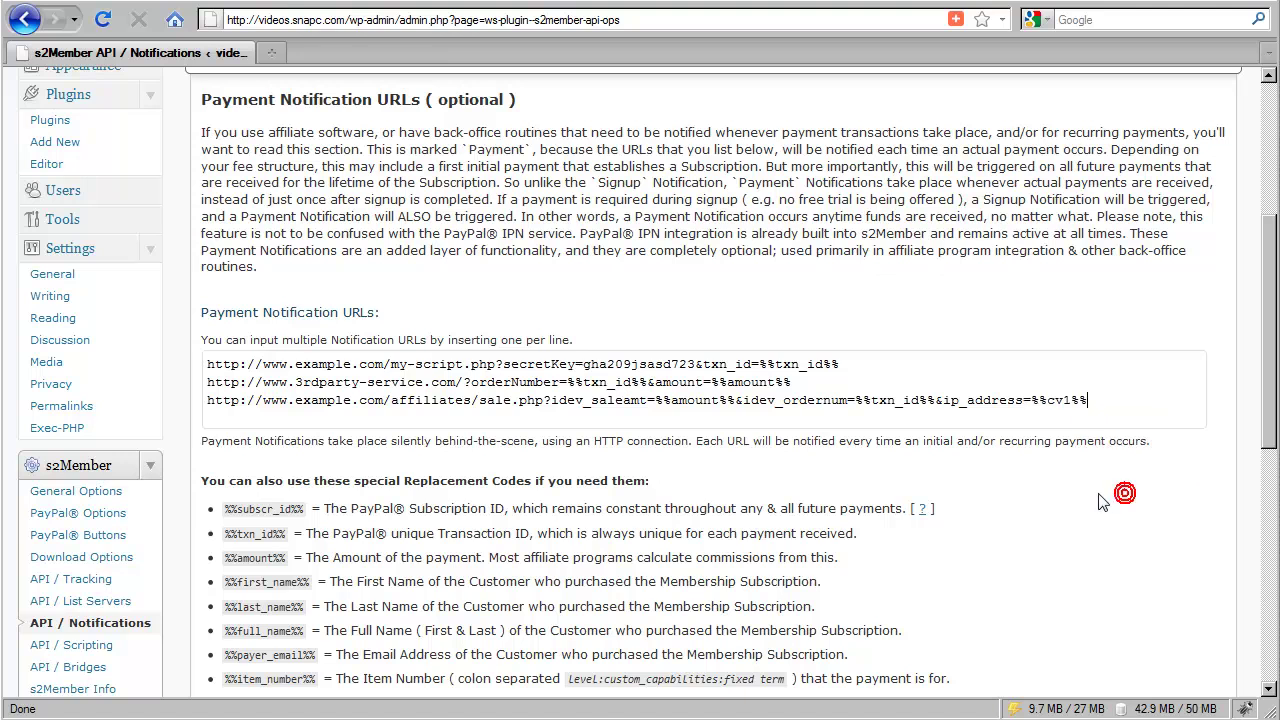
Review the custom attribute example for cv1, then compare the affiliate sale.php URL with iDevAffiliate-cURL-Tracking.txt and the 3rdparty-service URL.
scroll(785, 482, down, 4)
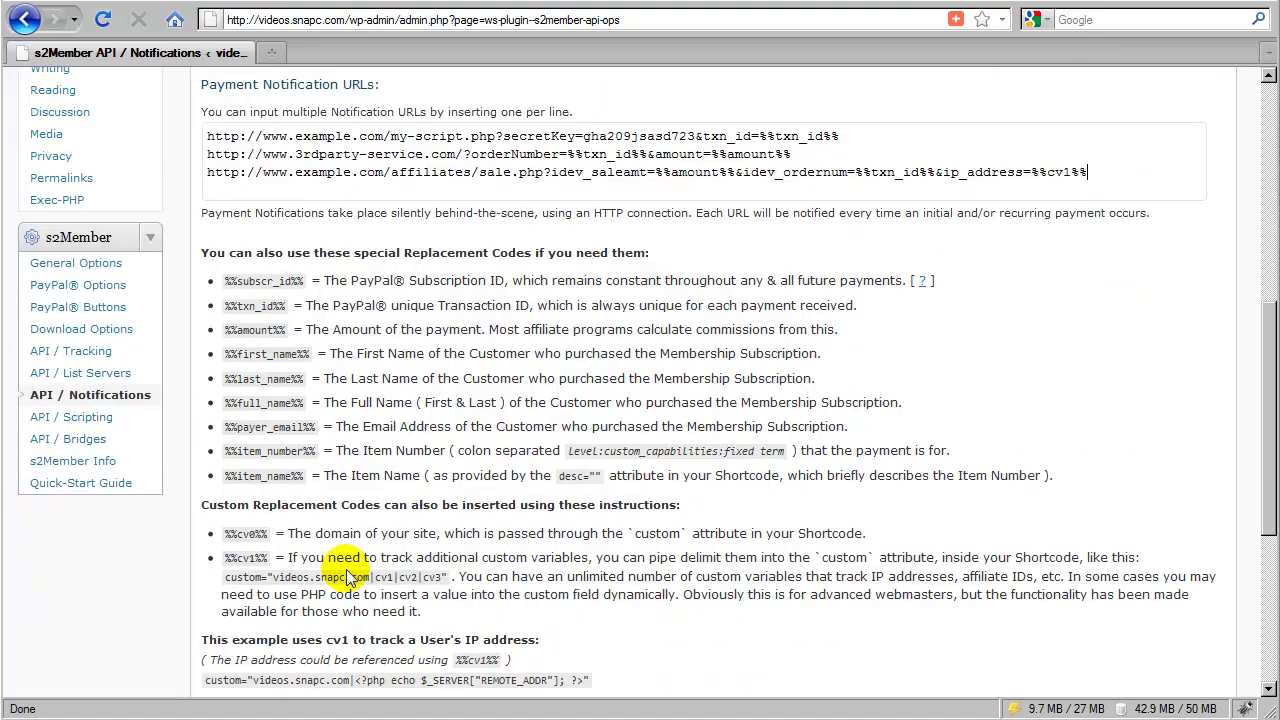
scroll(345, 568, down, 2)
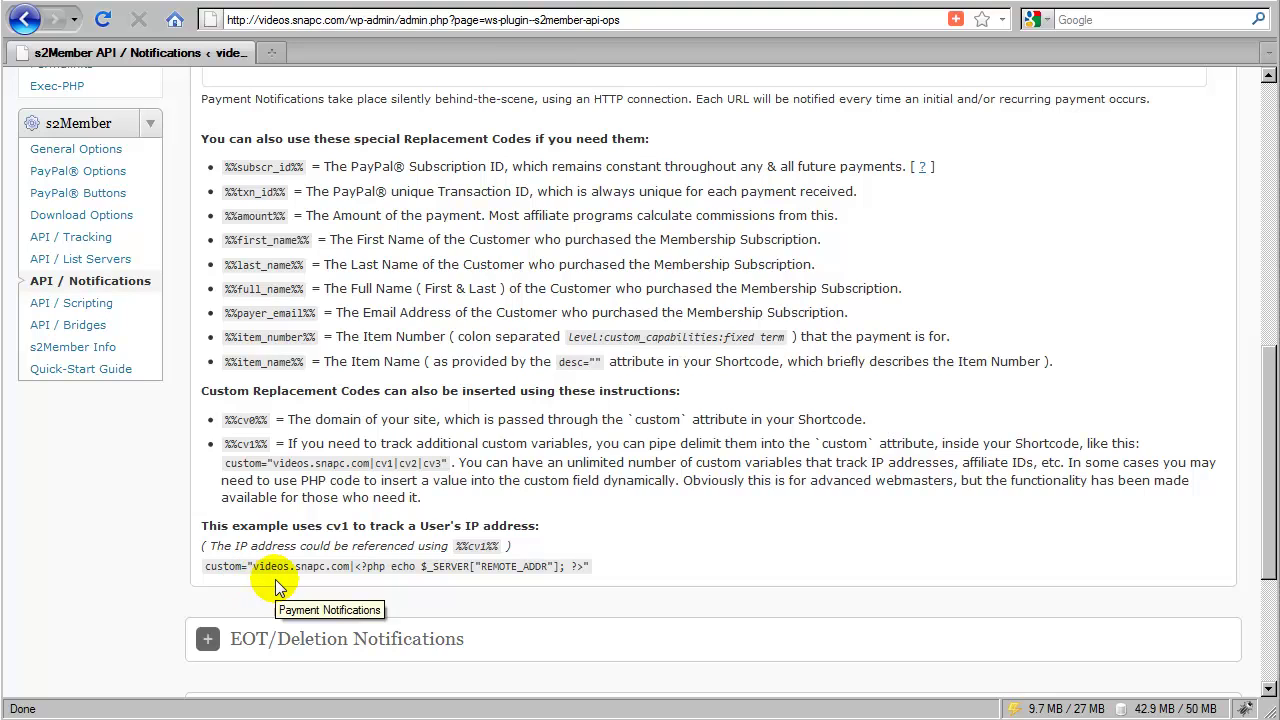
scroll(466, 566, up, 4)
scroll(475, 565, up, 2)
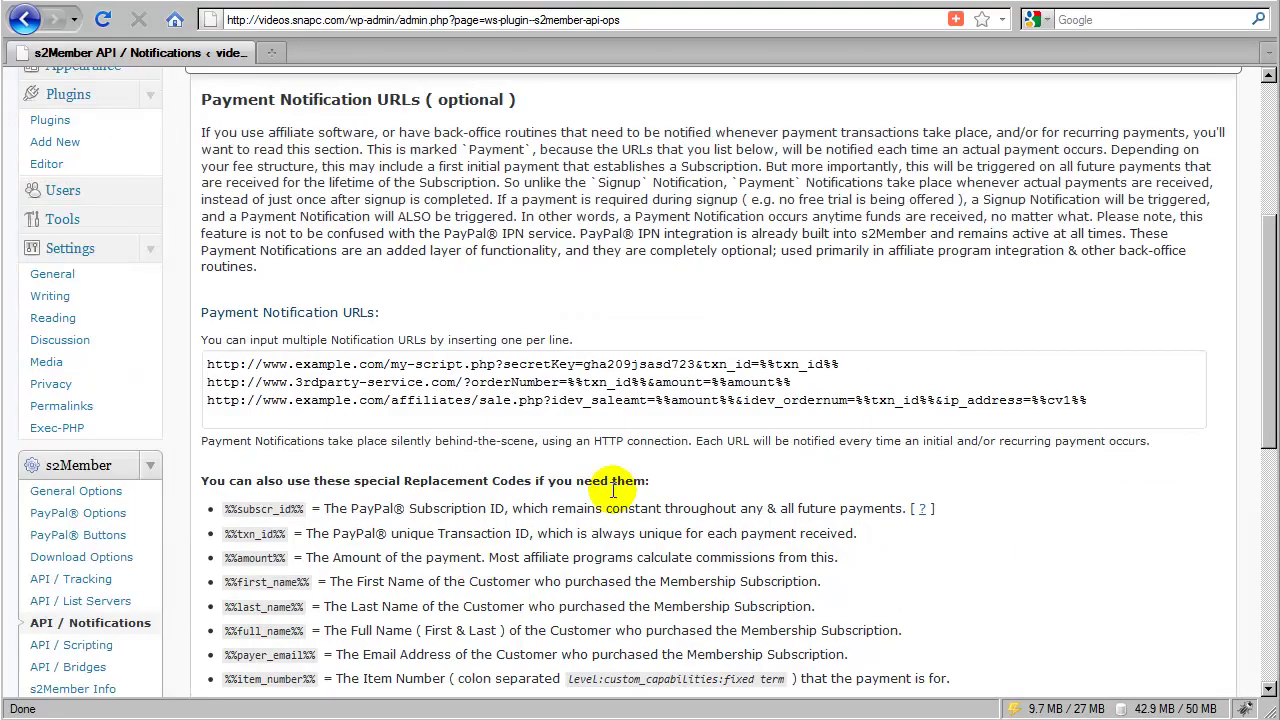
drag(1087, 400, 190, 400)
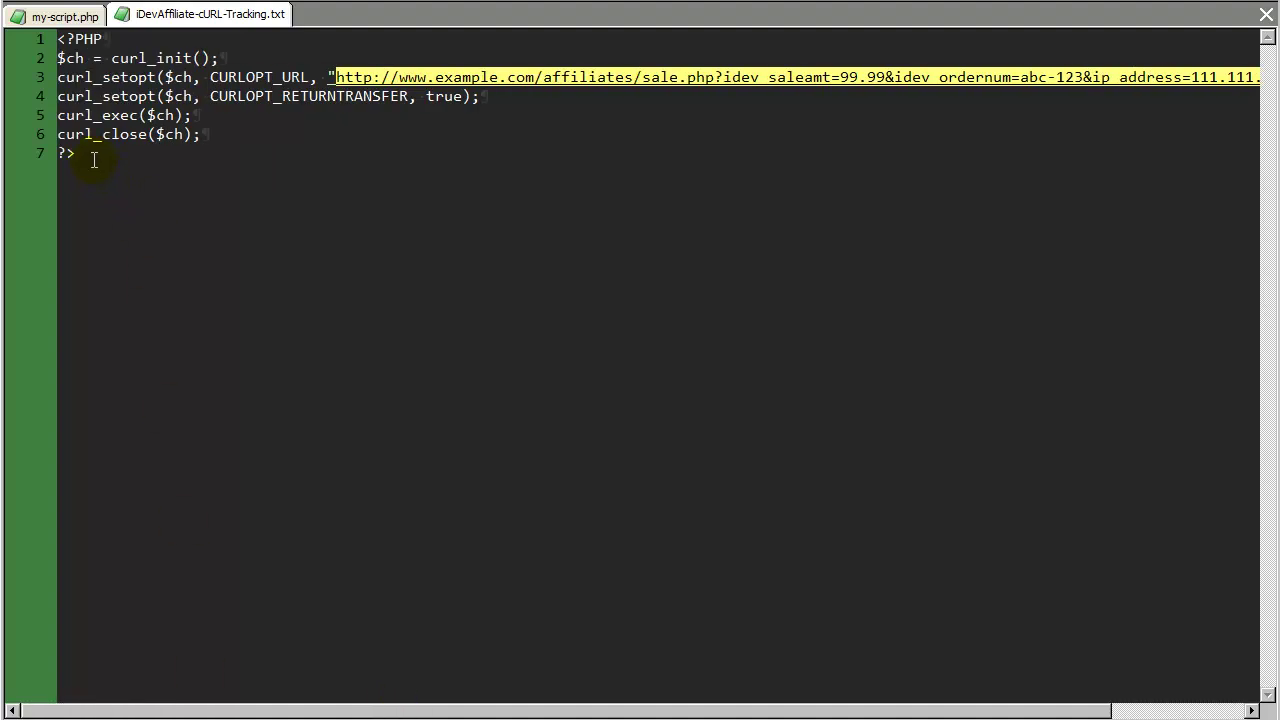
click(92, 157)
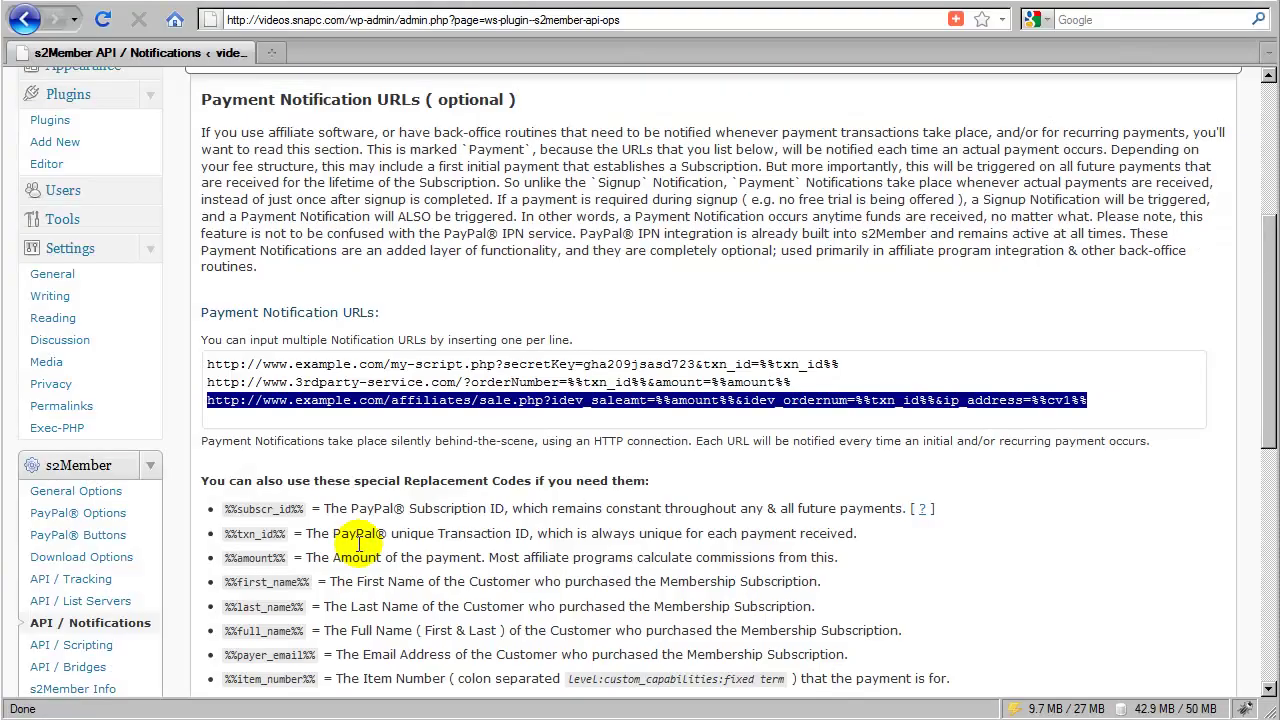
drag(791, 382, 190, 388)
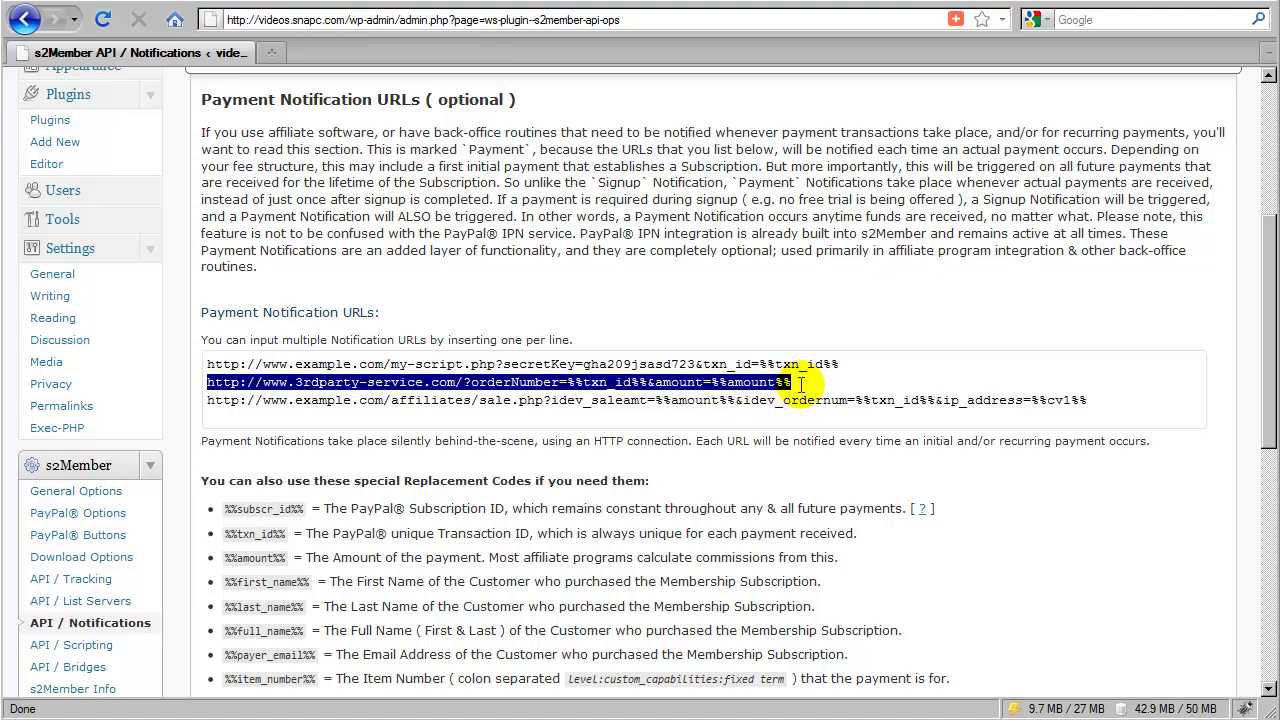
click(800, 384)
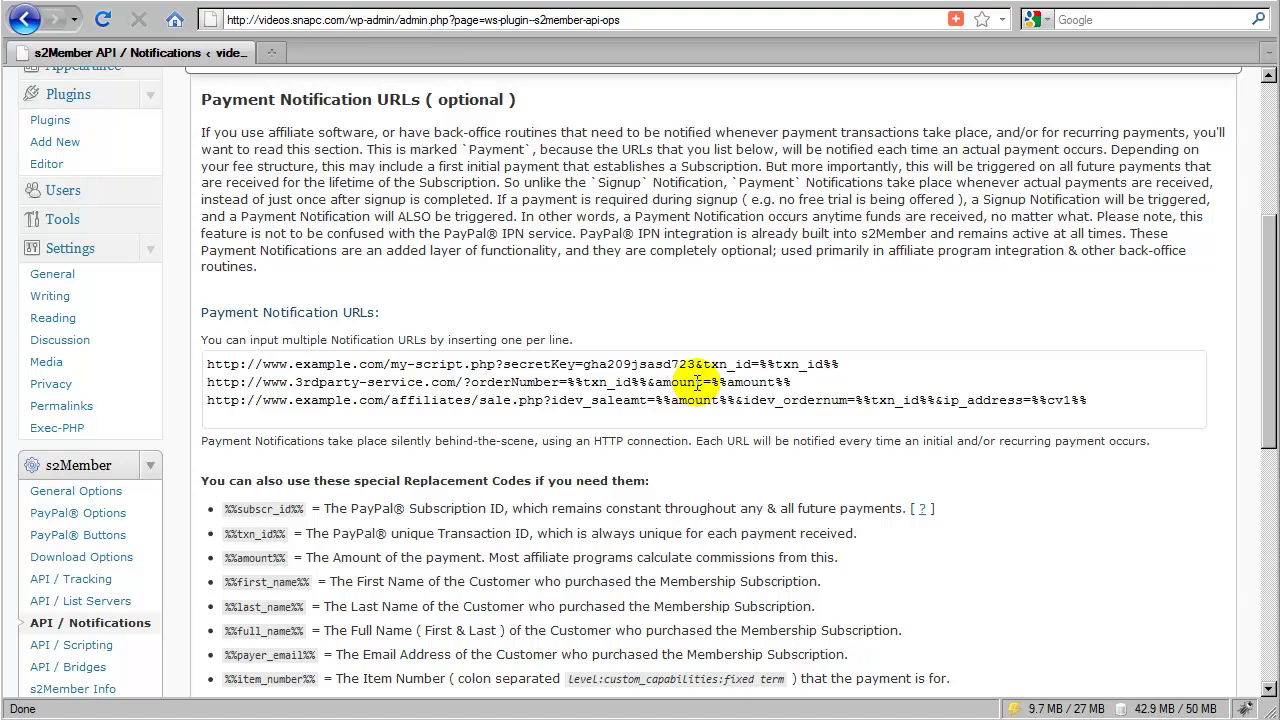
drag(795, 382, 190, 385)
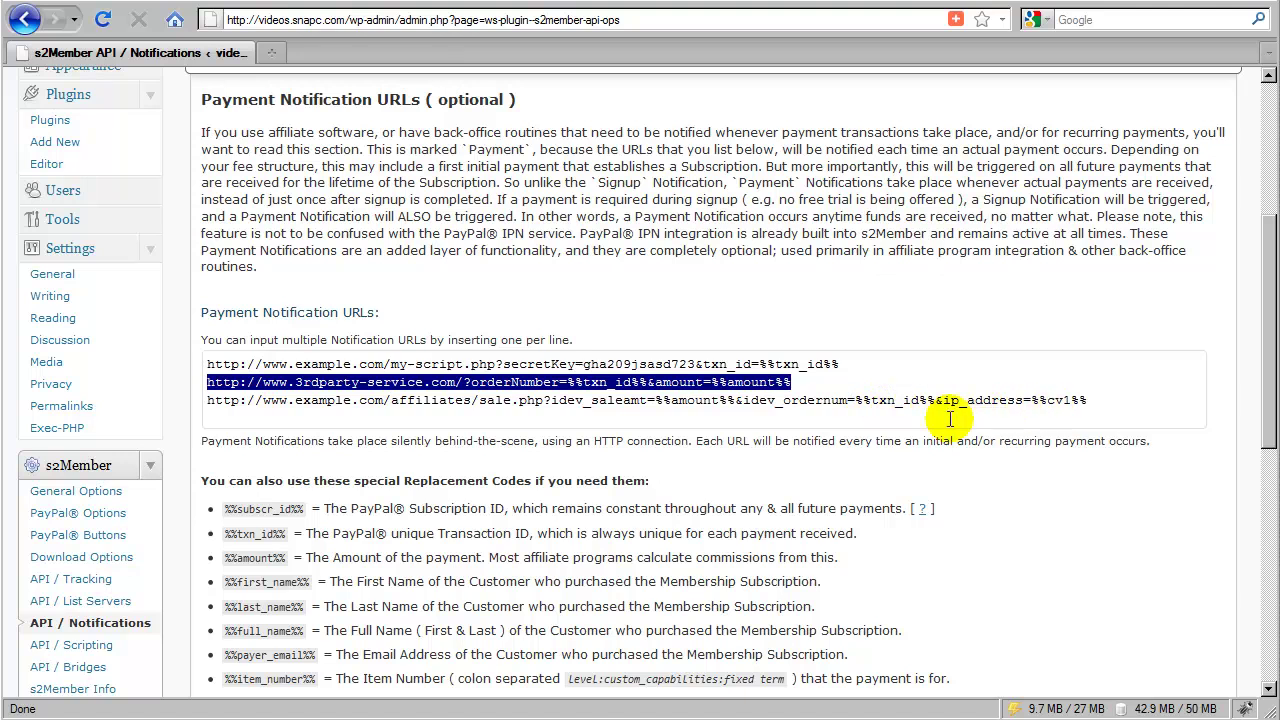
click(680, 386)
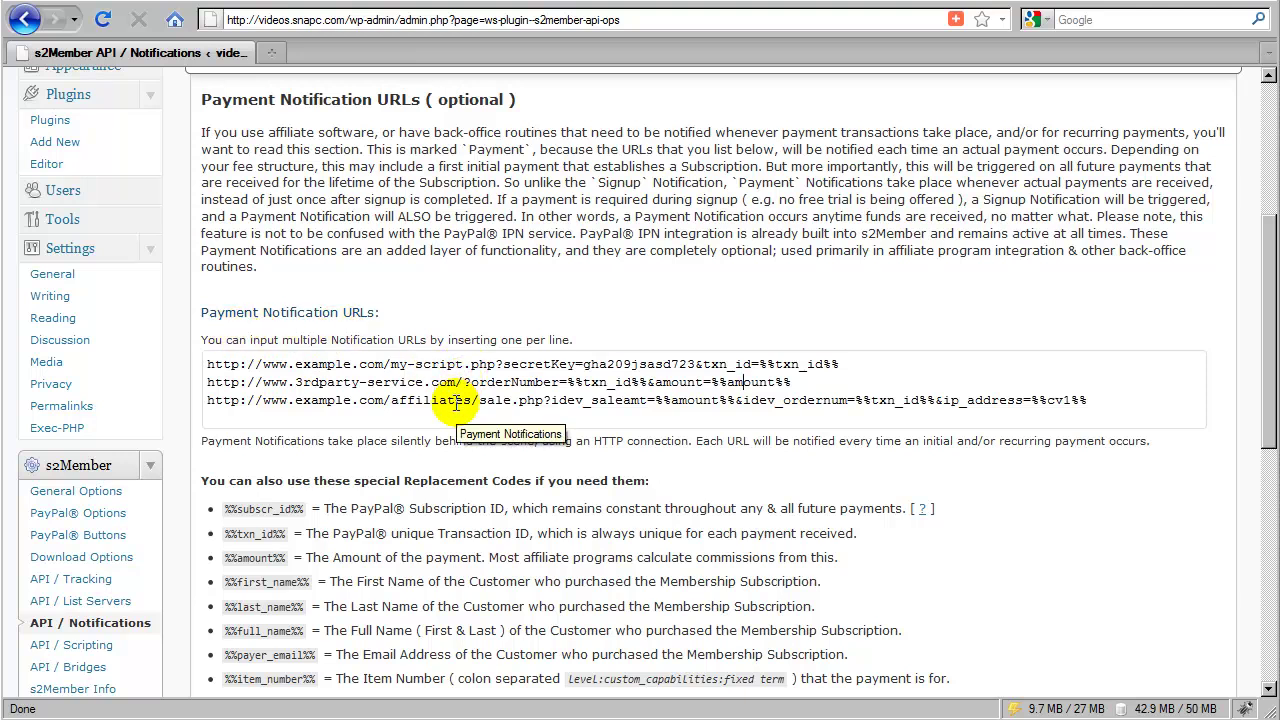
Collapse Payment Notifications and expand Specific Post/Page Access Notifications to examine its notification URL field and replacement codes.
scroll(455, 400, up, 4)
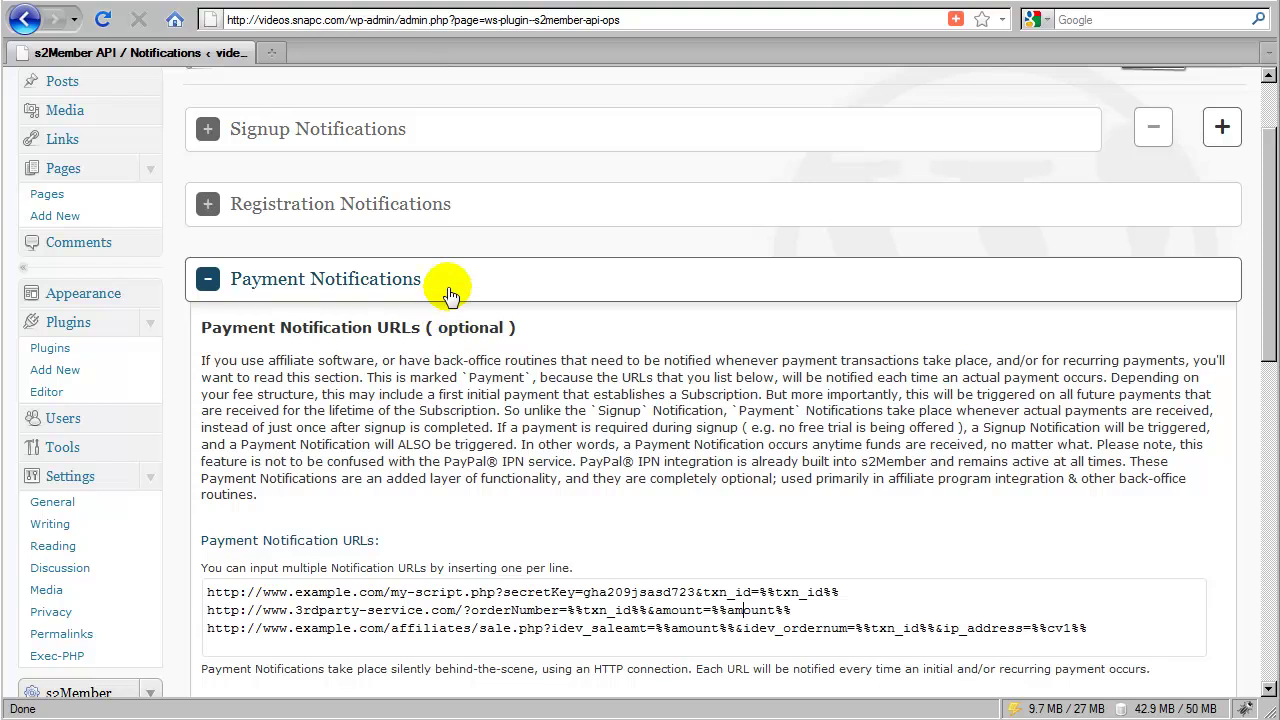
click(443, 279)
scroll(443, 286, down, 2)
click(400, 395)
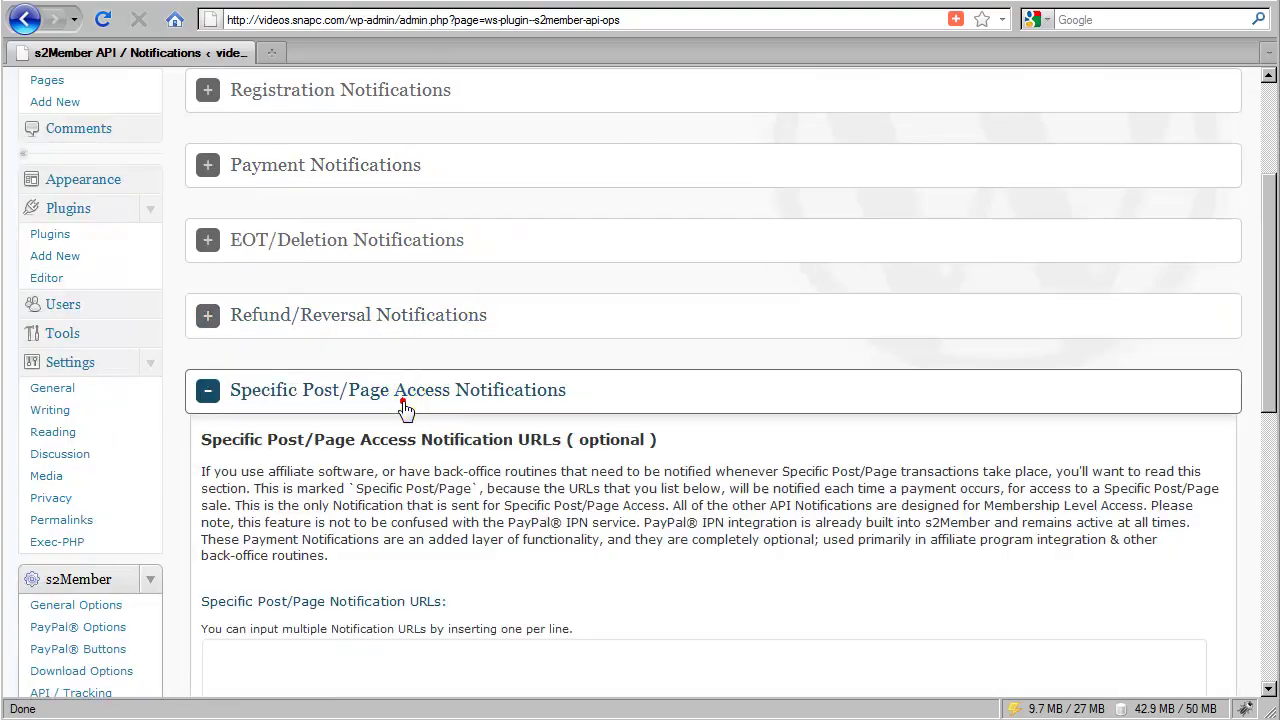
scroll(460, 417, down, 2)
scroll(460, 417, down, 1)
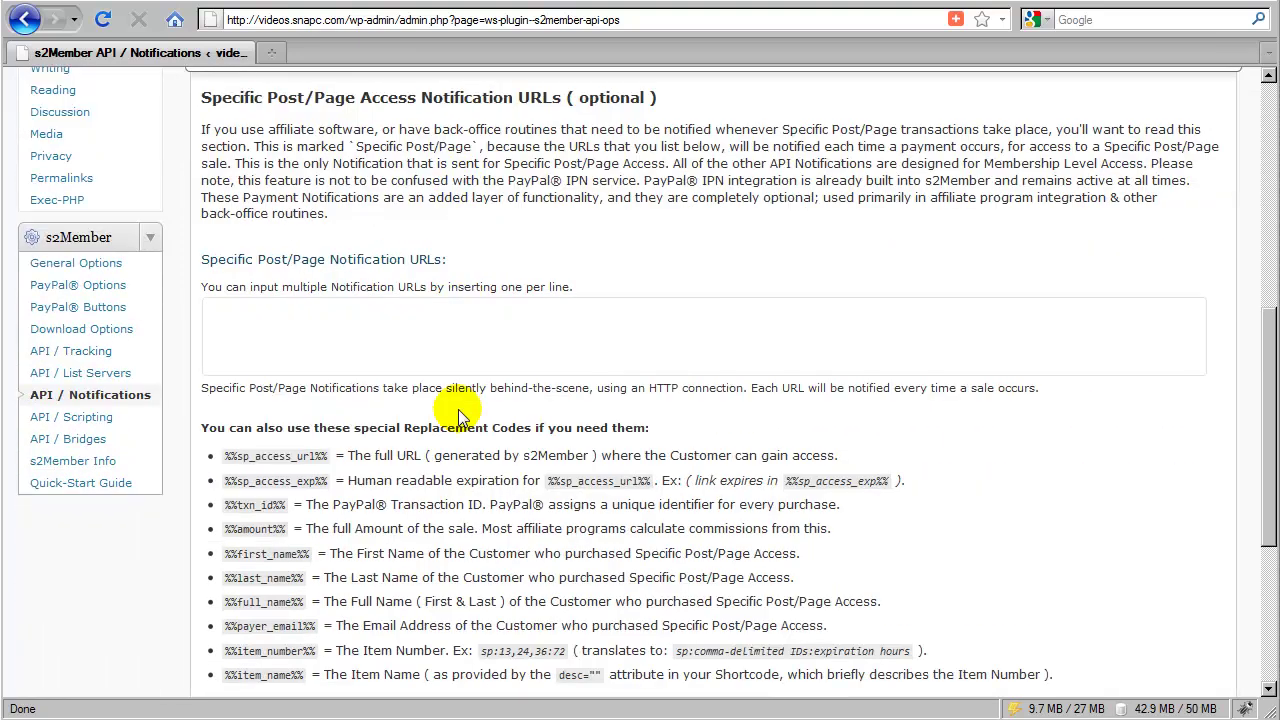
scroll(460, 417, down, 1)
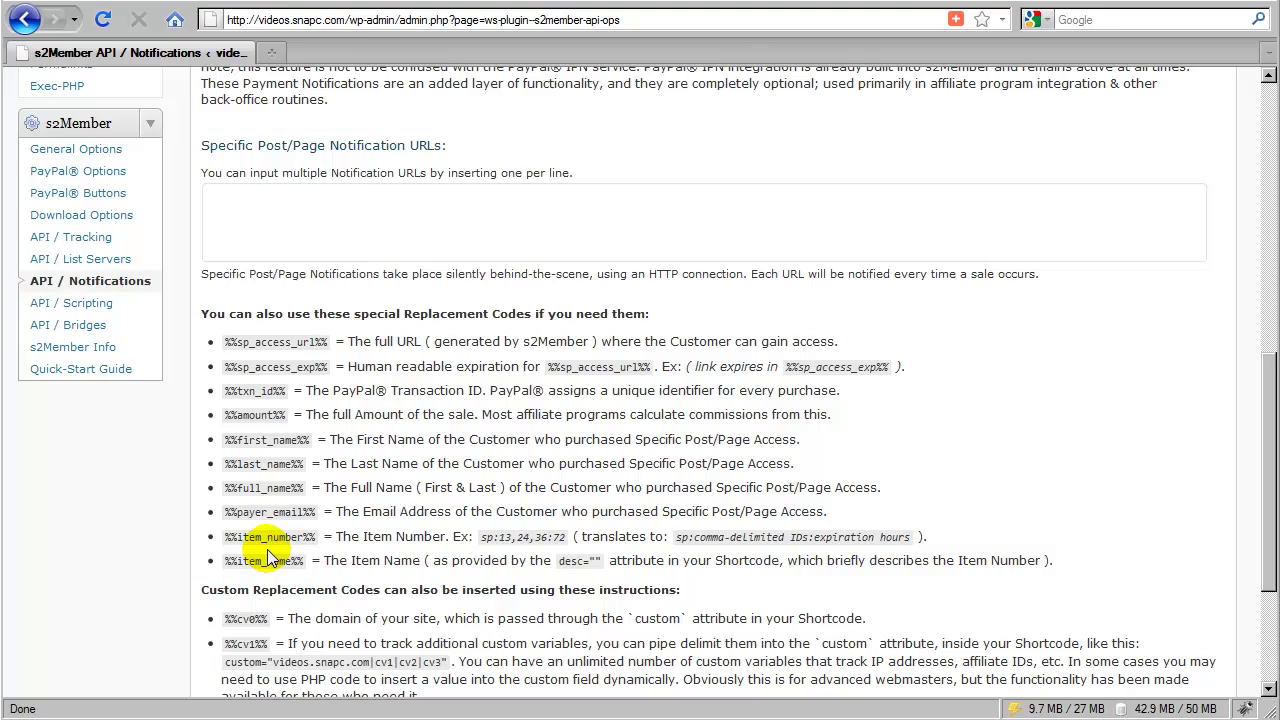
scroll(366, 531, up, 6)
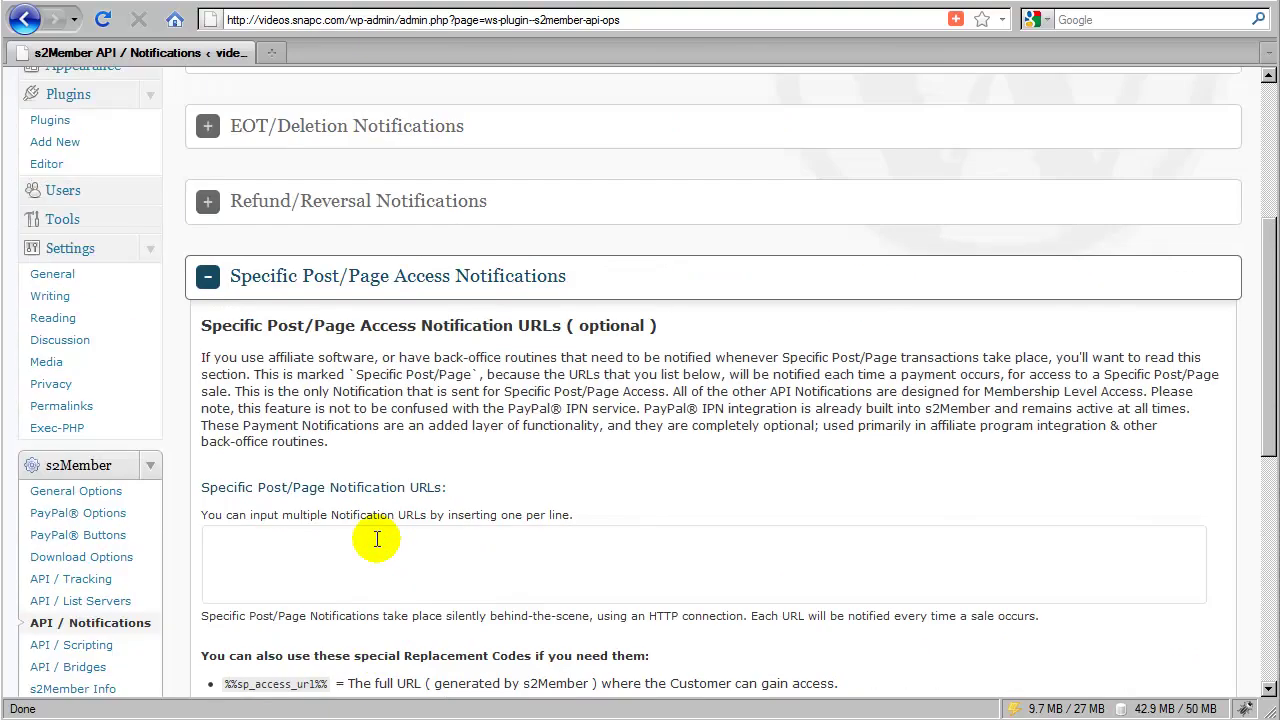
scroll(377, 539, up, 2)
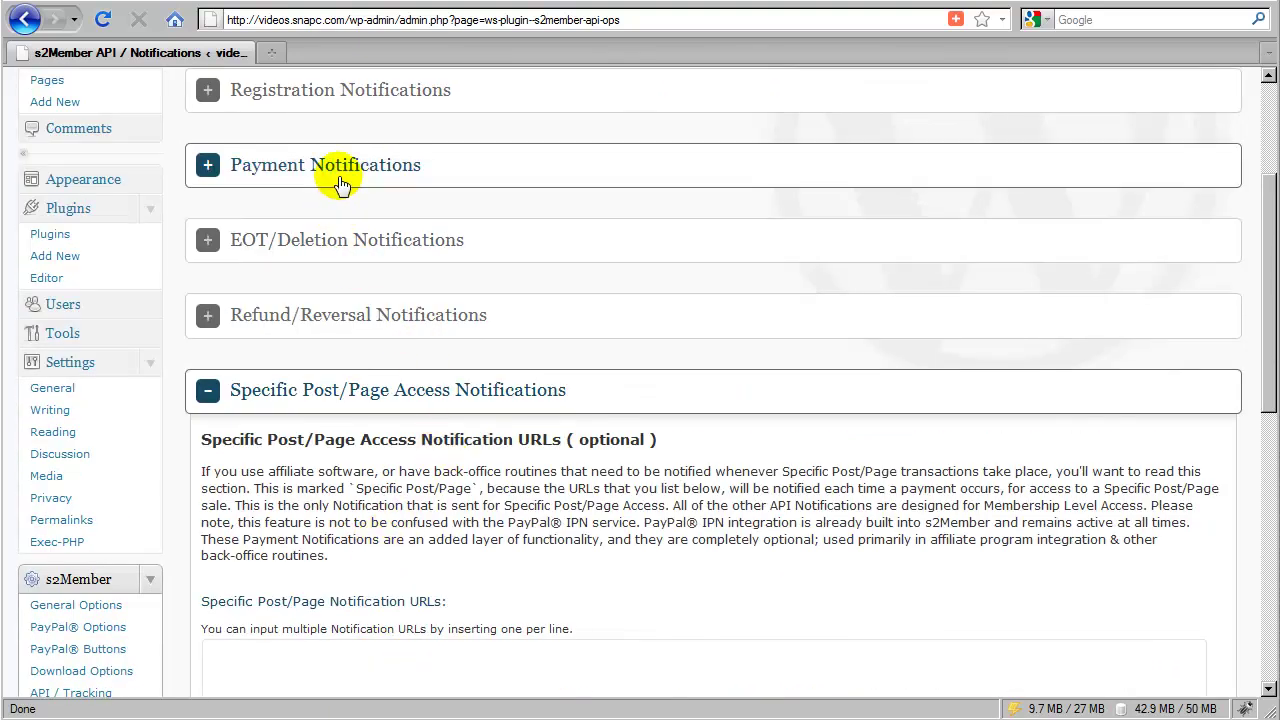
Expand Payment Notifications again and compare its URLs and replacement codes with those for Specific Post/Page Access Notifications.
click(341, 183)
scroll(503, 290, down, 2)
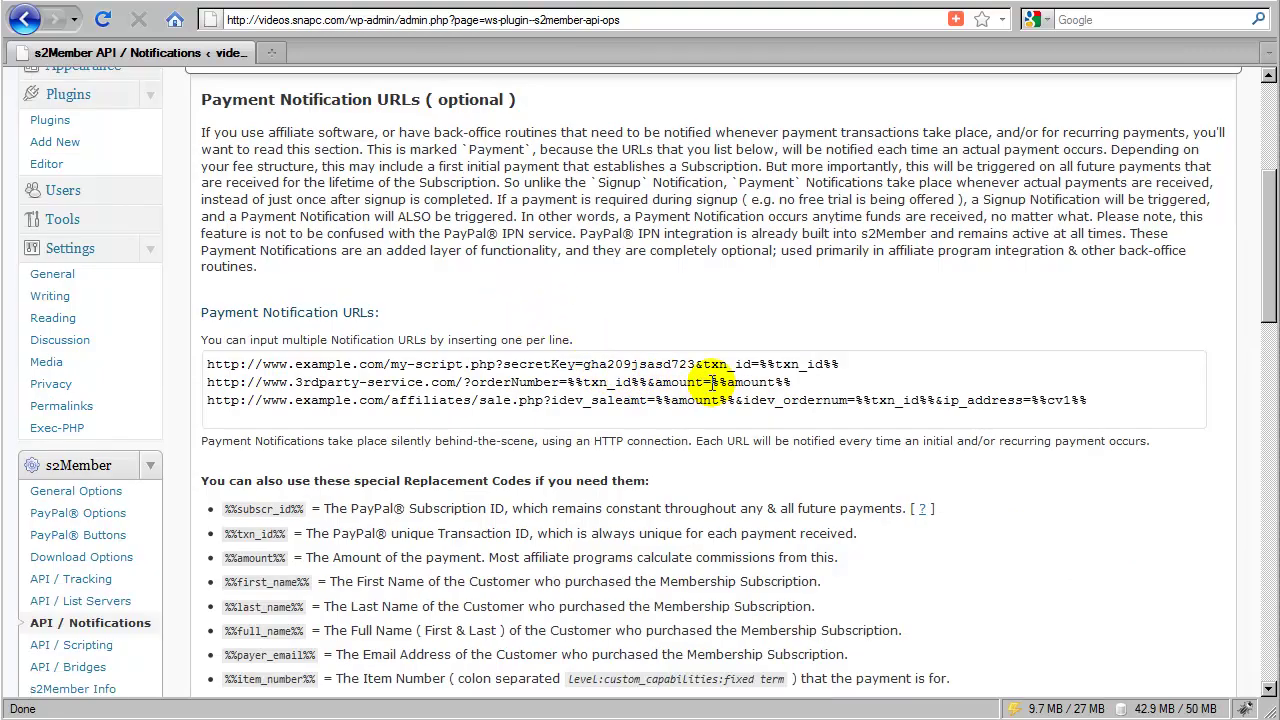
drag(711, 382, 786, 384)
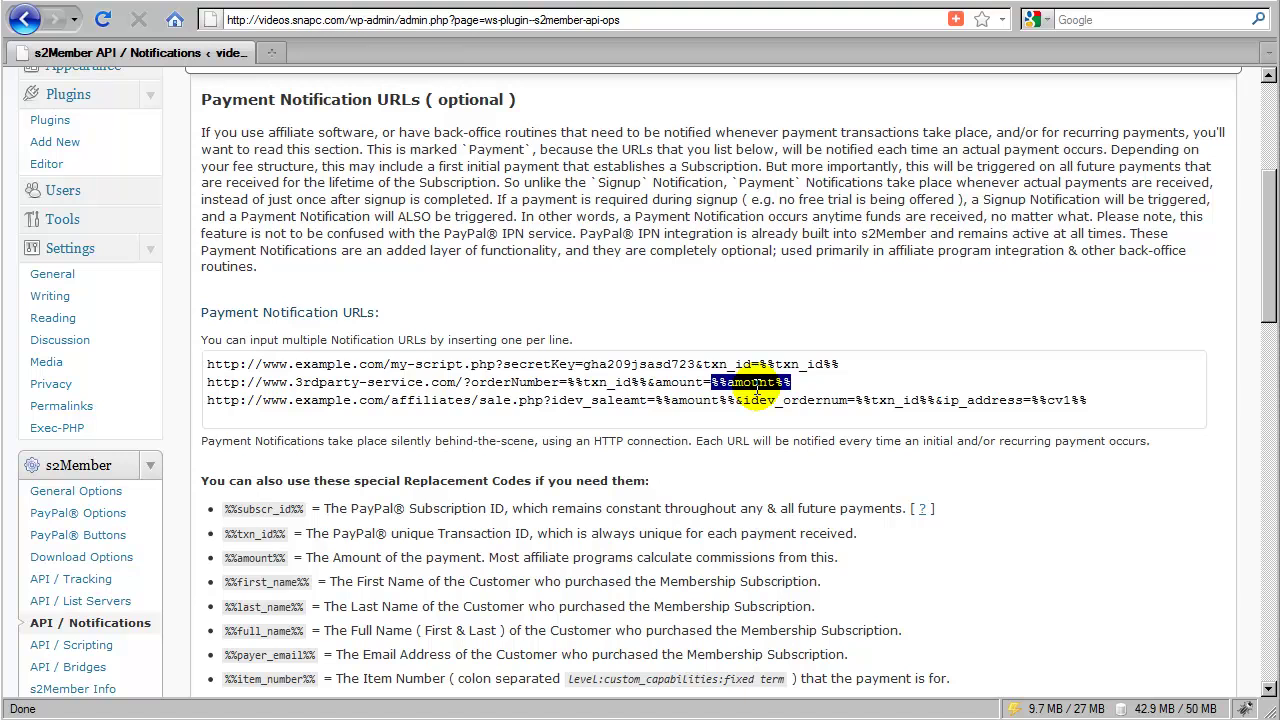
scroll(757, 388, down, 2)
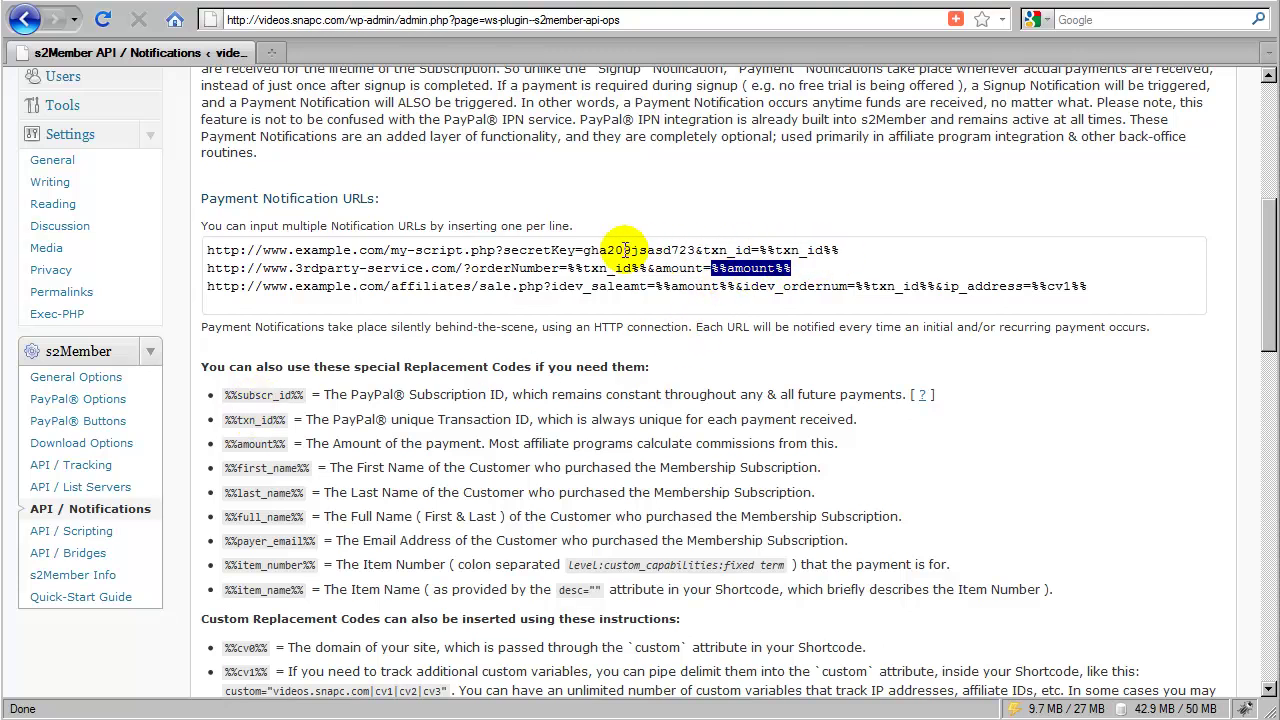
scroll(510, 330, down, 4)
scroll(505, 333, down, 5)
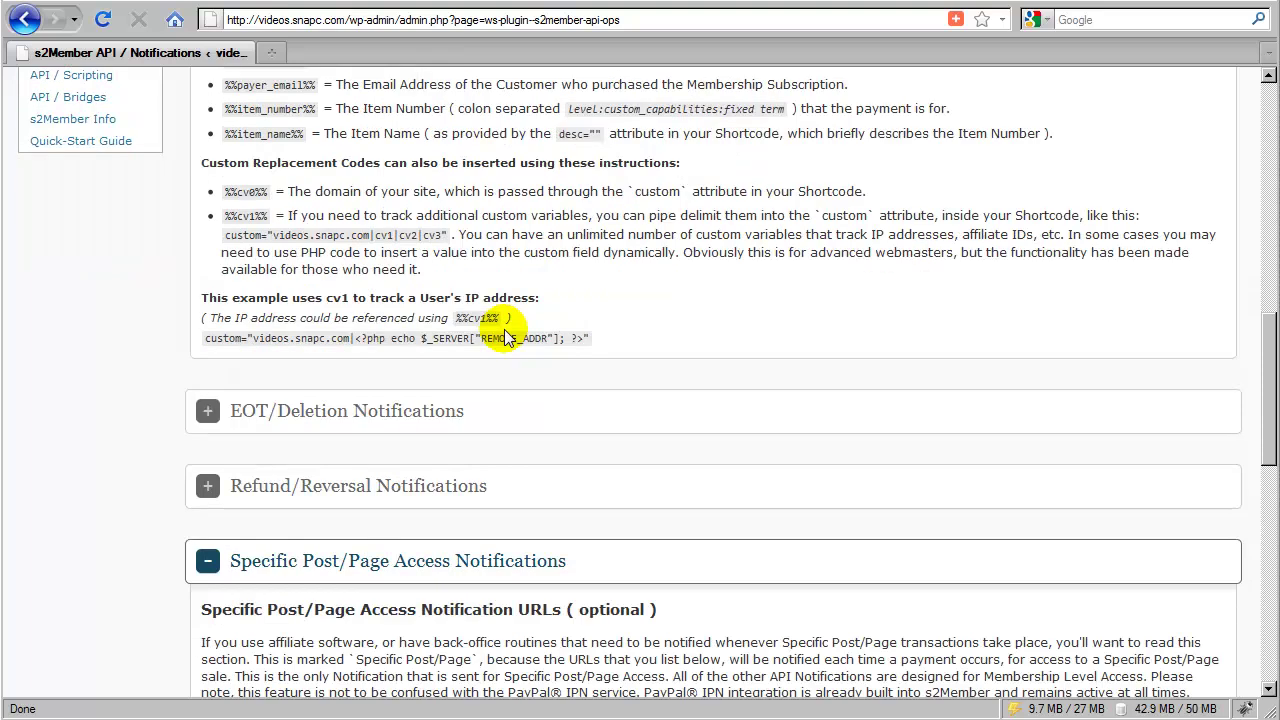
scroll(380, 465, down, 6)
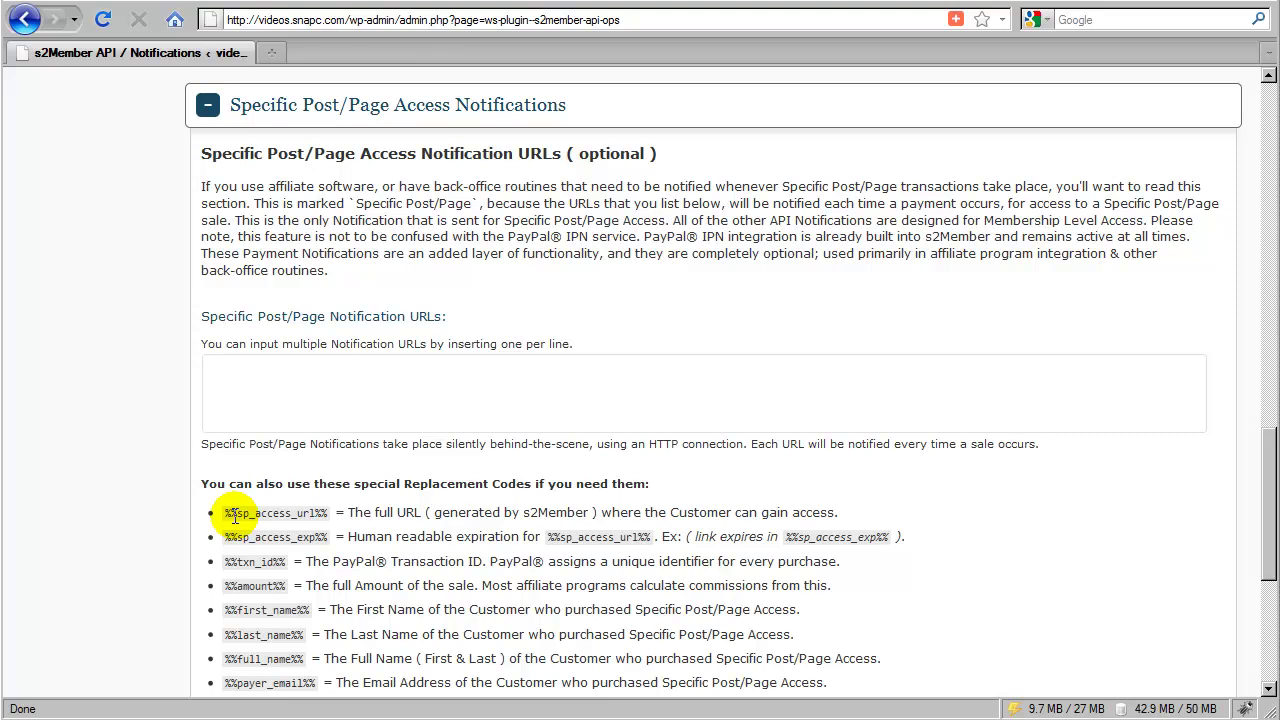
scroll(320, 514, down, 2)
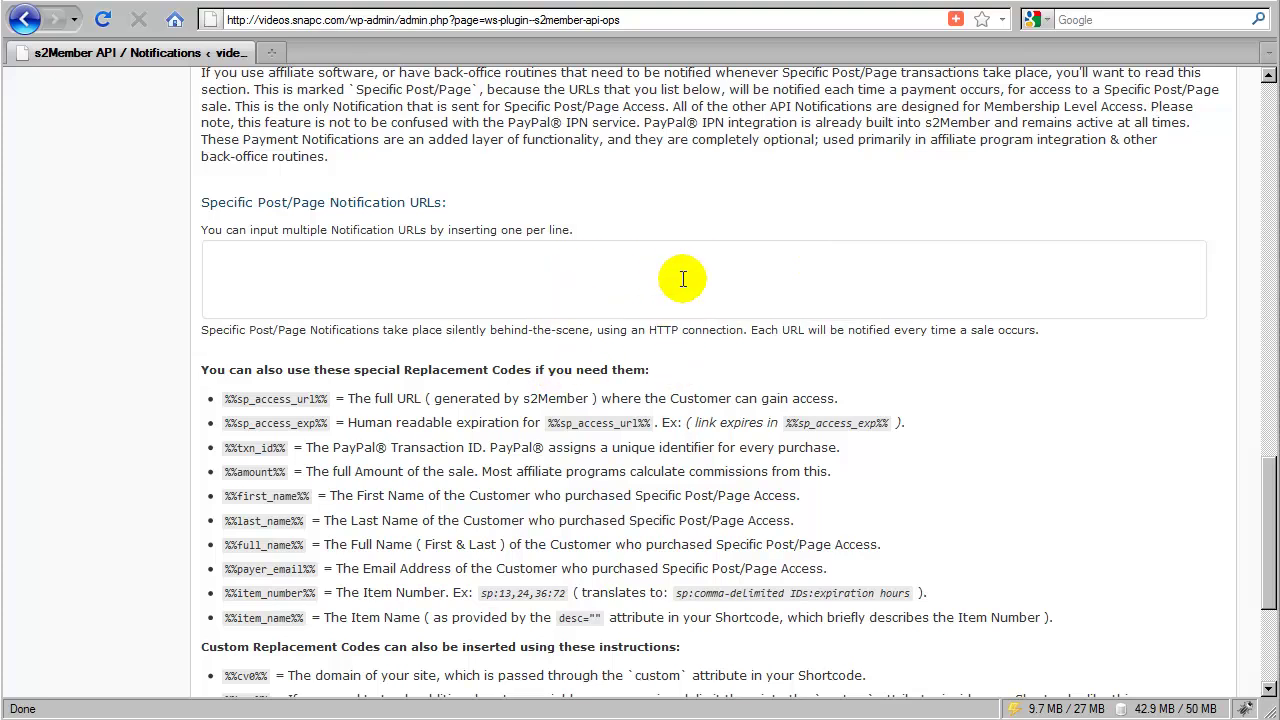
Collapse the Specific Post/Page Access Notifications and Payment Notifications sections.
scroll(680, 330, up, 8)
click(652, 446)
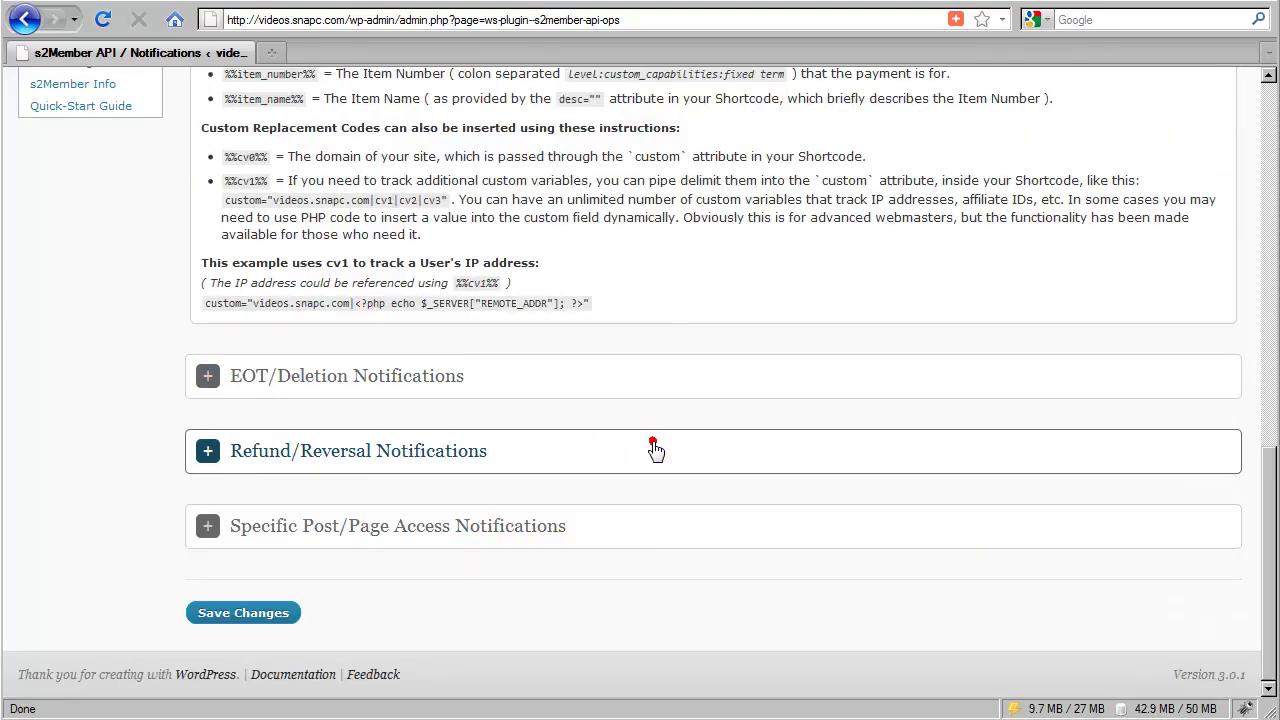
scroll(652, 446, up, 15)
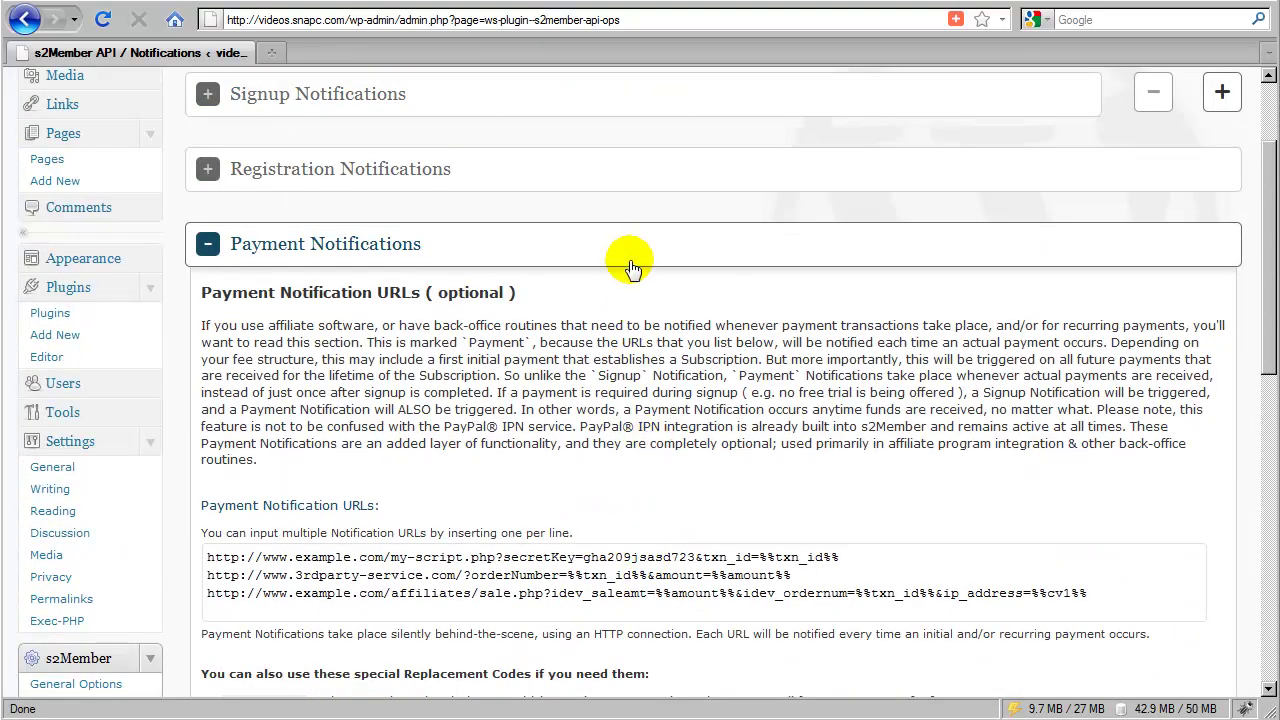
click(630, 268)
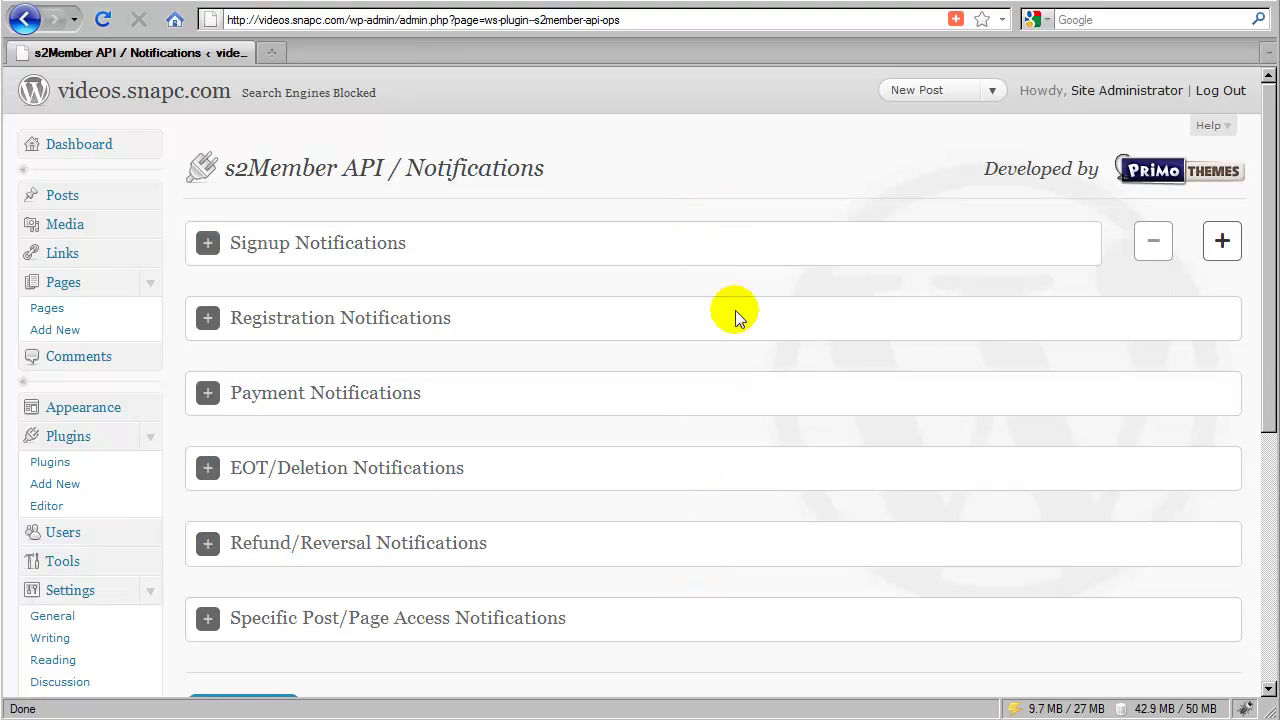
scroll(463, 357, down, 6)
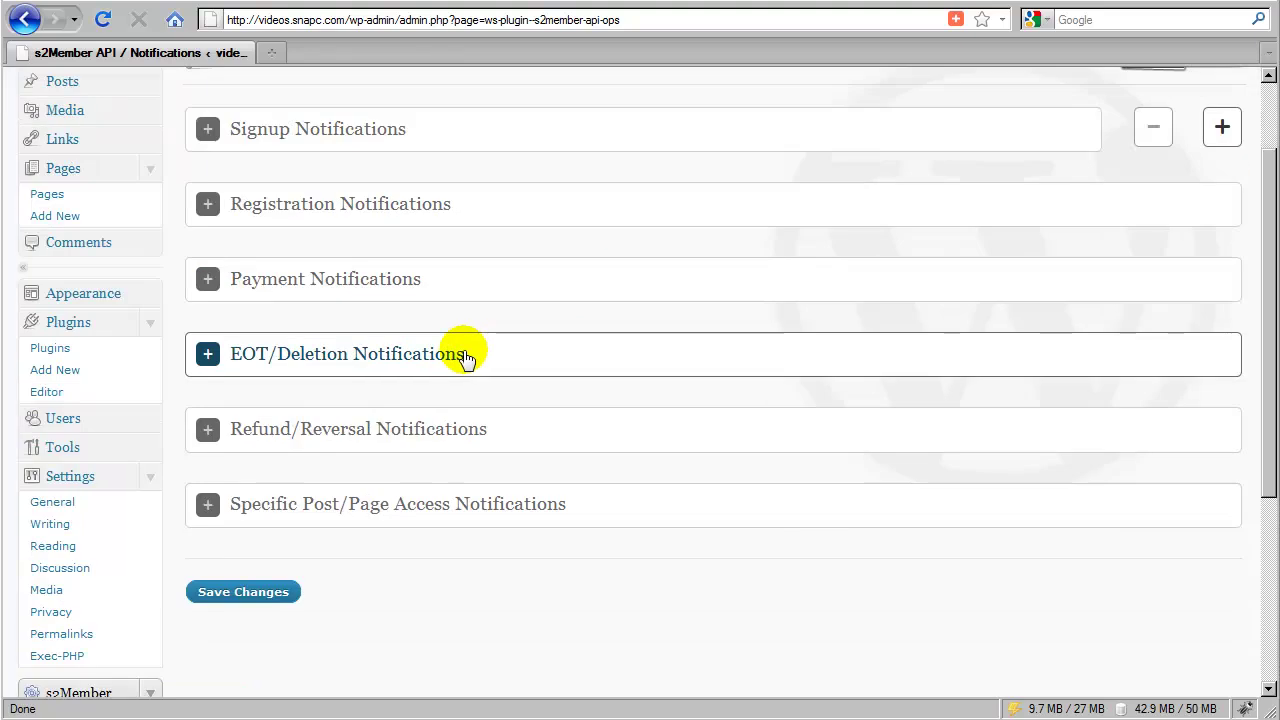